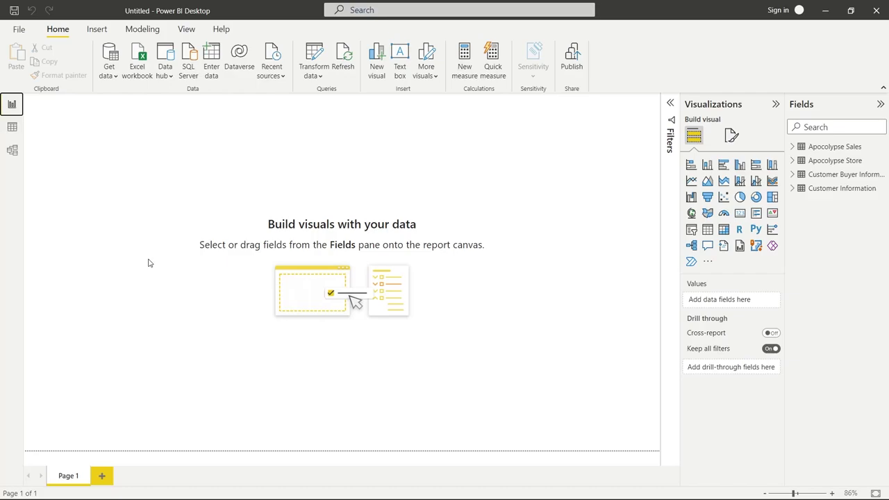
# In the model diagram, place Customer Buyer Information below Apocolypse Store and relate Product ID to Product ID Purchased.
pyautogui.click(13, 150)
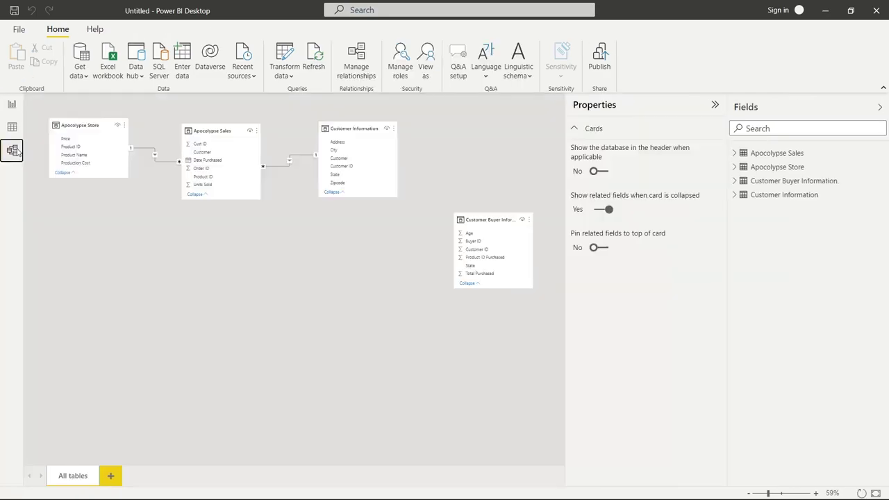
pyautogui.moveTo(491, 217); pyautogui.dragTo(96, 227)
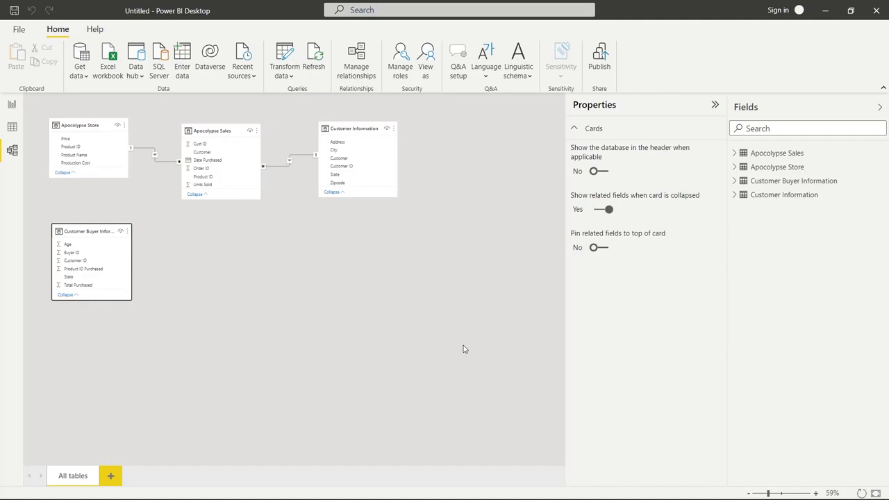
pyautogui.click(816, 493)
pyautogui.click(816, 492)
pyautogui.click(816, 493)
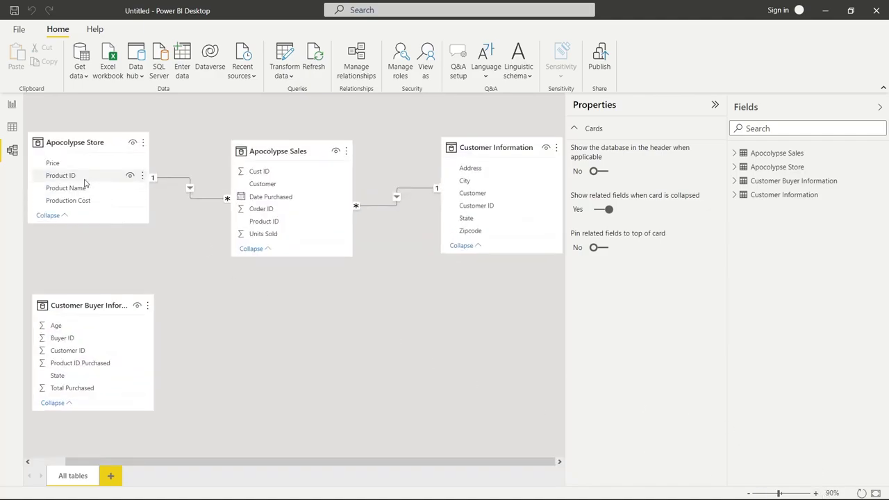
pyautogui.moveTo(85, 181); pyautogui.dragTo(111, 363)
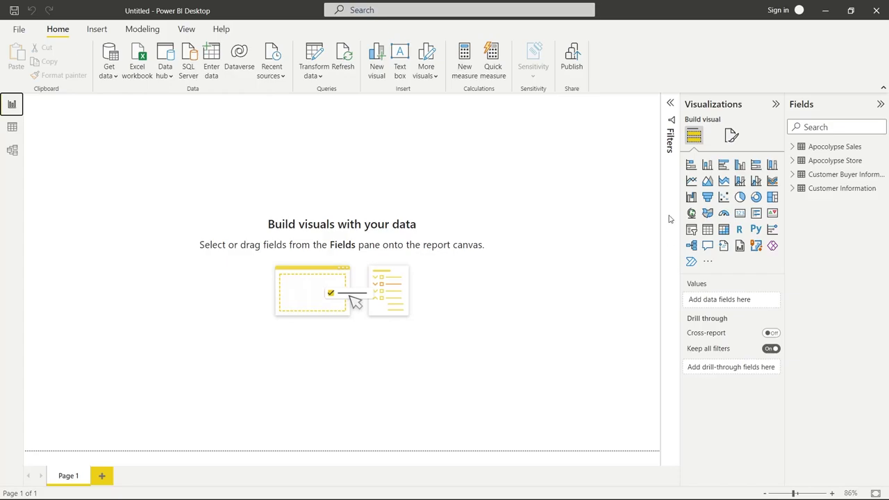
# Add a stacked bar chart plotting Units Sold by Product Name.
pyautogui.click(690, 164)
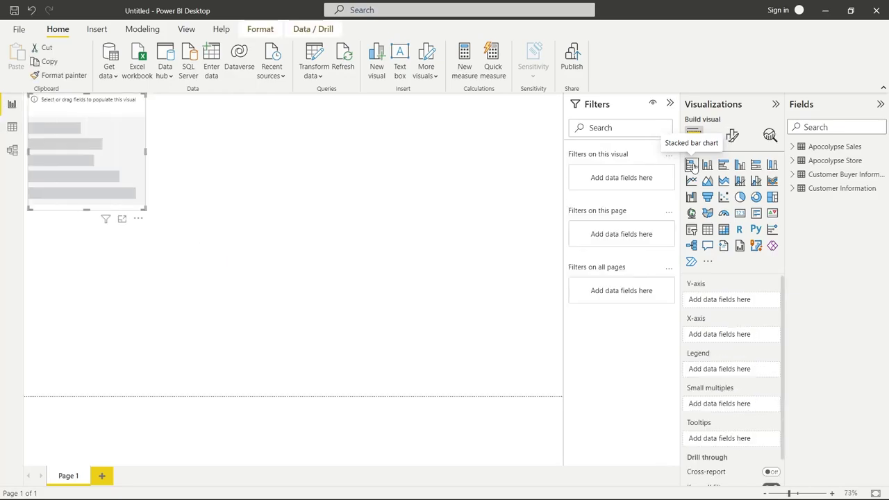
pyautogui.click(793, 147)
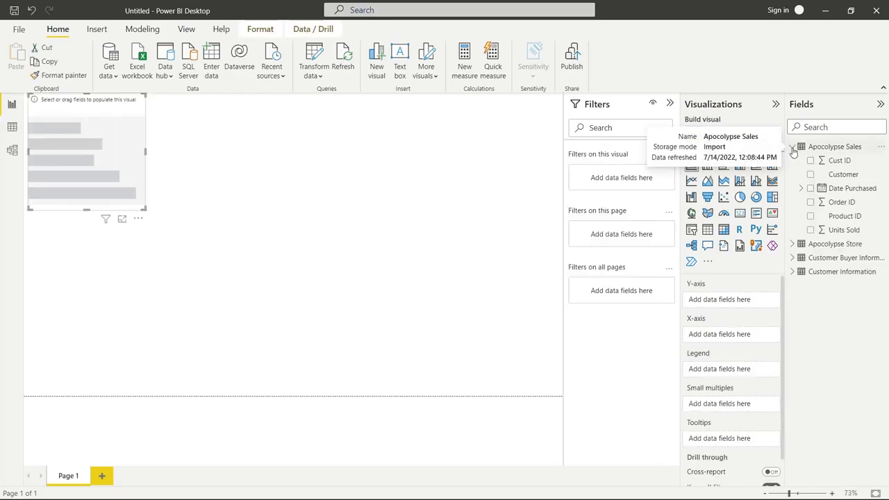
pyautogui.click(791, 245)
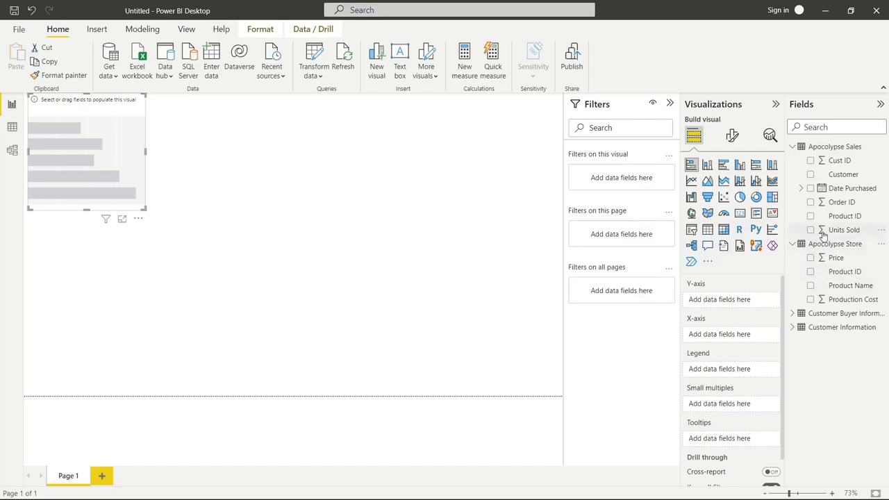
pyautogui.click(810, 285)
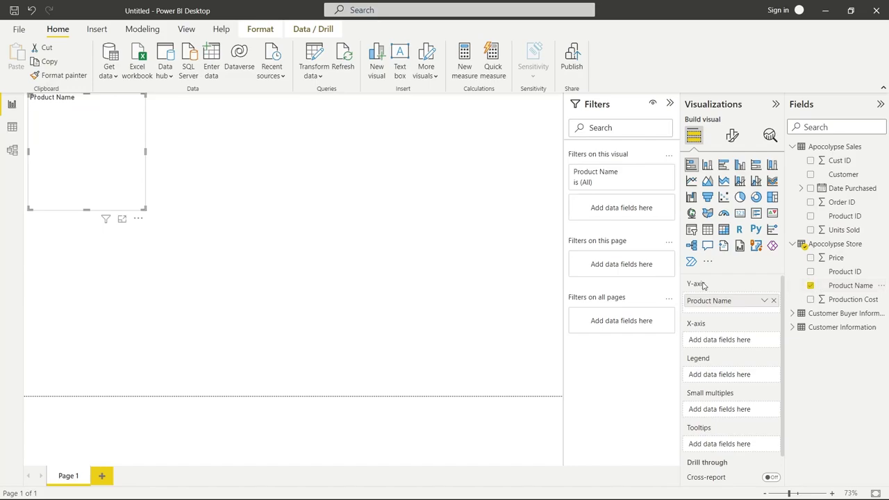
pyautogui.click(810, 230)
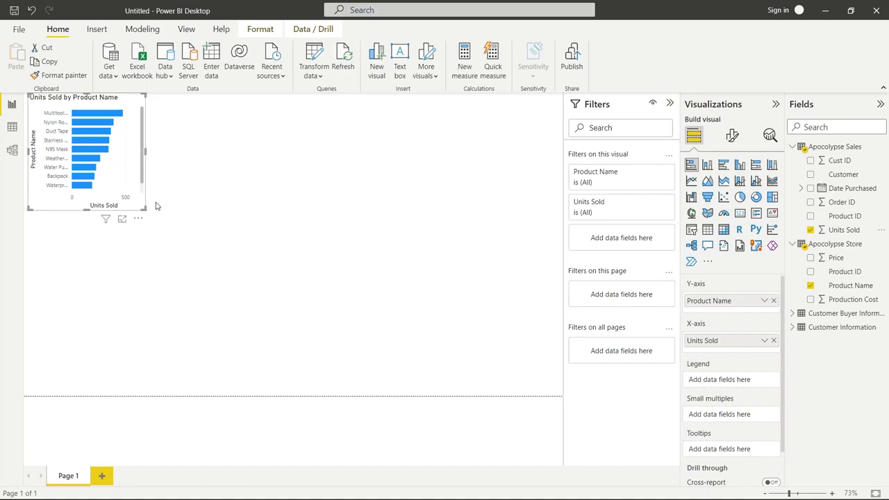
# Enlarge the bar chart across the page and colour its bars by Product Name in the legend.
pyautogui.moveTo(142, 208); pyautogui.dragTo(538, 355)
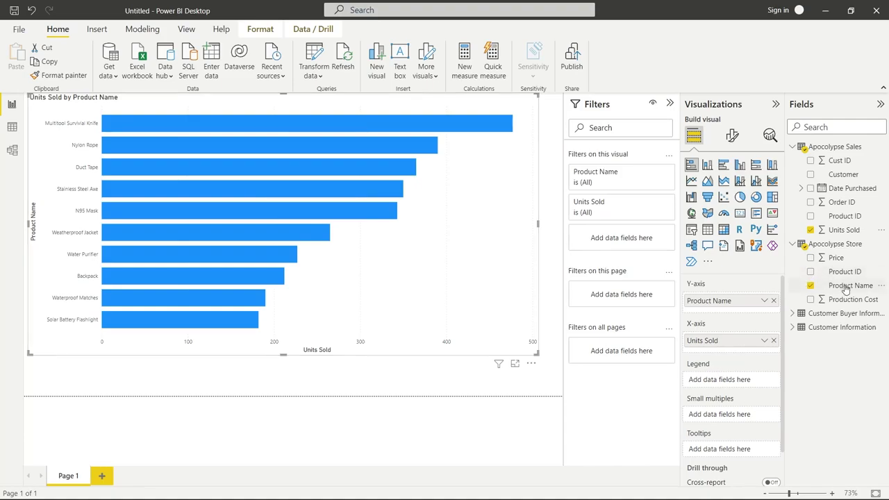
pyautogui.moveTo(845, 289); pyautogui.dragTo(741, 382)
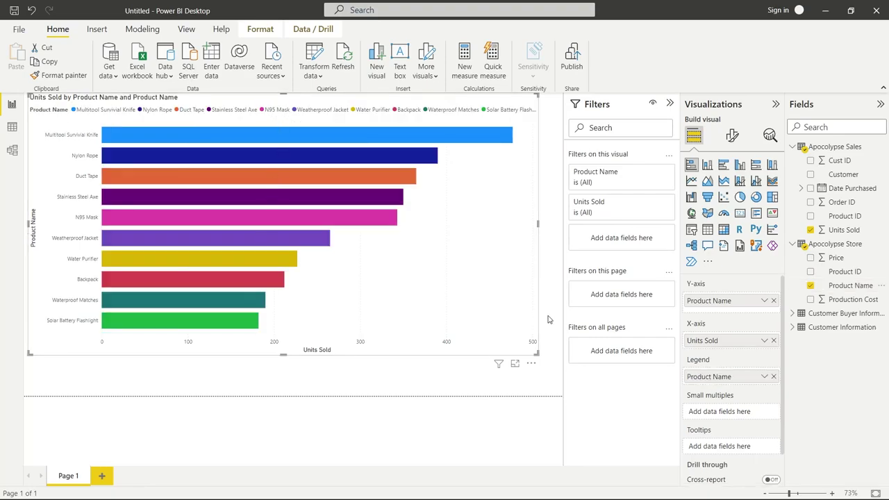
pyautogui.click(732, 136)
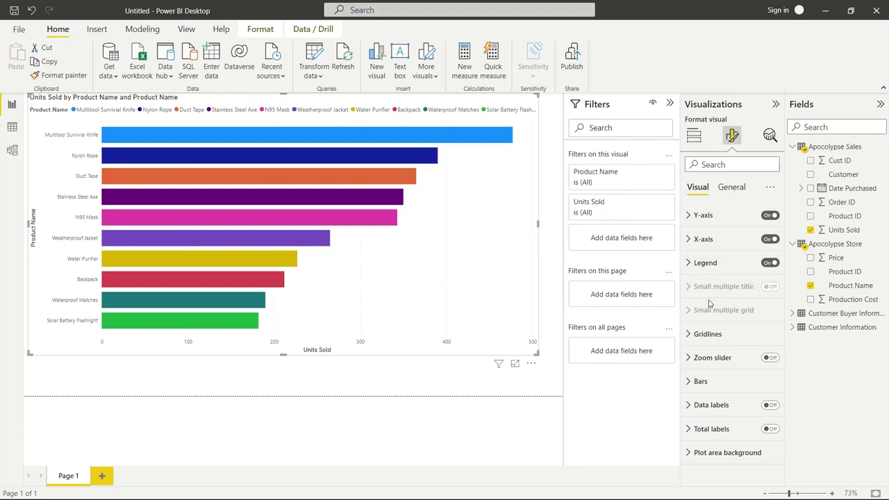
# Turn on data labels and shrink the bar chart into the page's top-left corner.
pyautogui.click(769, 406)
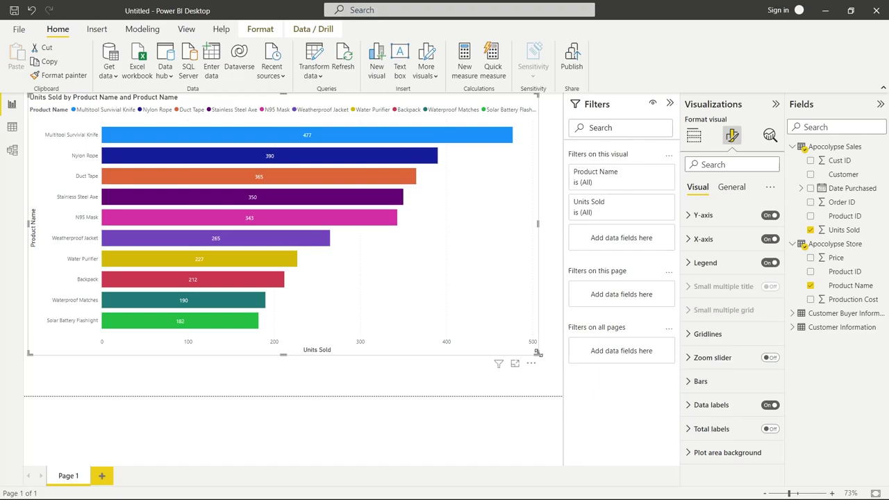
pyautogui.moveTo(537, 353); pyautogui.dragTo(197, 243)
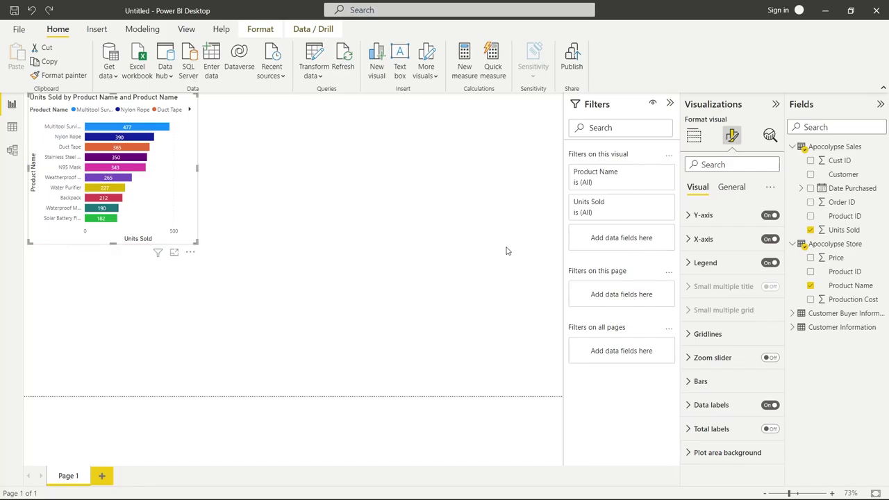
pyautogui.click(380, 225)
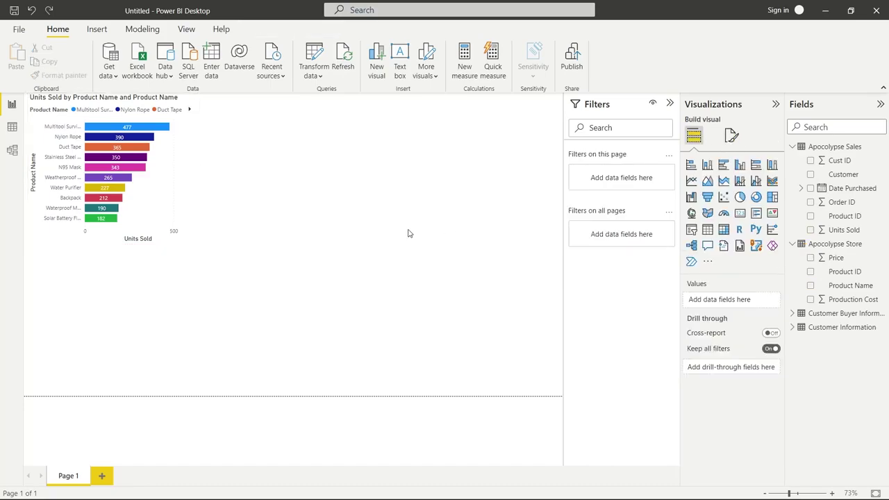
# Try the 100% stacked bar type, then undo it to keep the original bar chart.
pyautogui.click(174, 201)
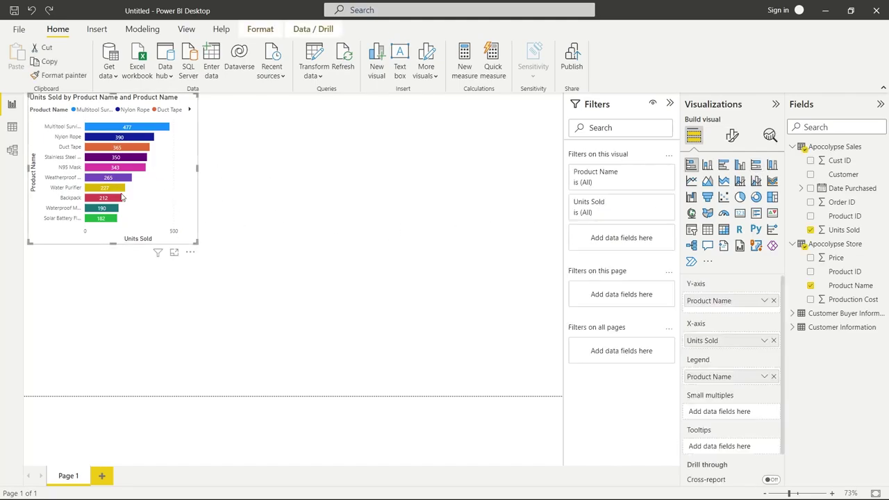
pyautogui.click(756, 167)
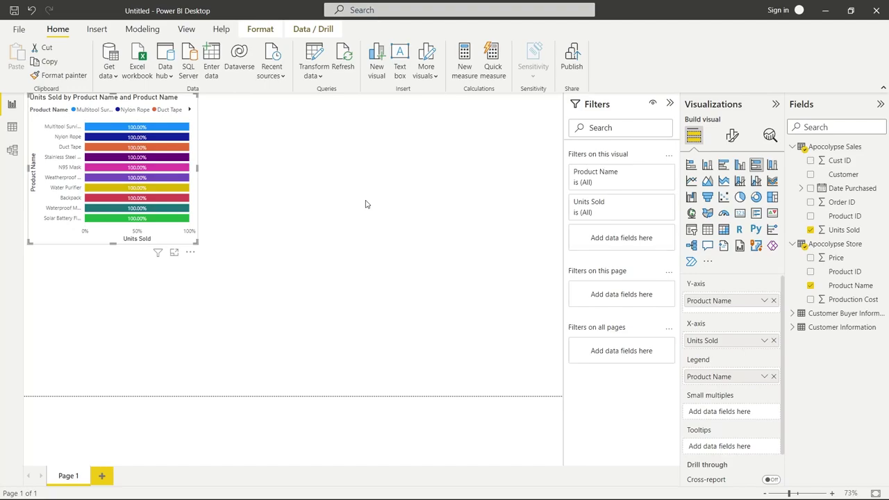
pyautogui.hotkey('ctrl', 'z')
pyautogui.click(441, 214)
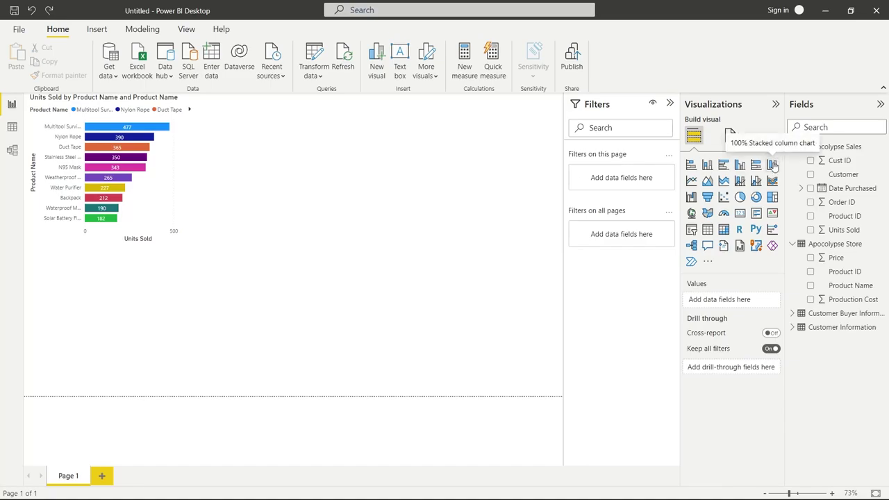
# Add a 100% stacked column chart beside the bar chart showing Units Sold for each Customer.
pyautogui.click(772, 167)
pyautogui.moveTo(119, 333); pyautogui.dragTo(297, 177)
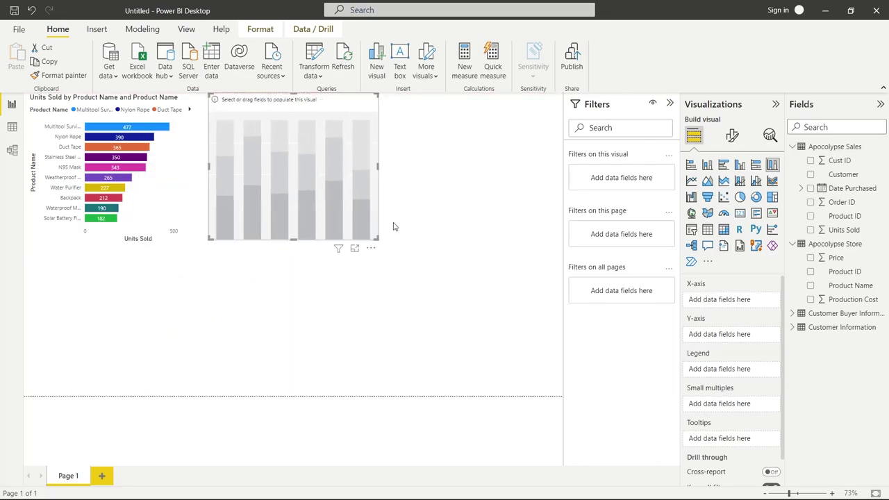
pyautogui.moveTo(379, 239); pyautogui.dragTo(544, 373)
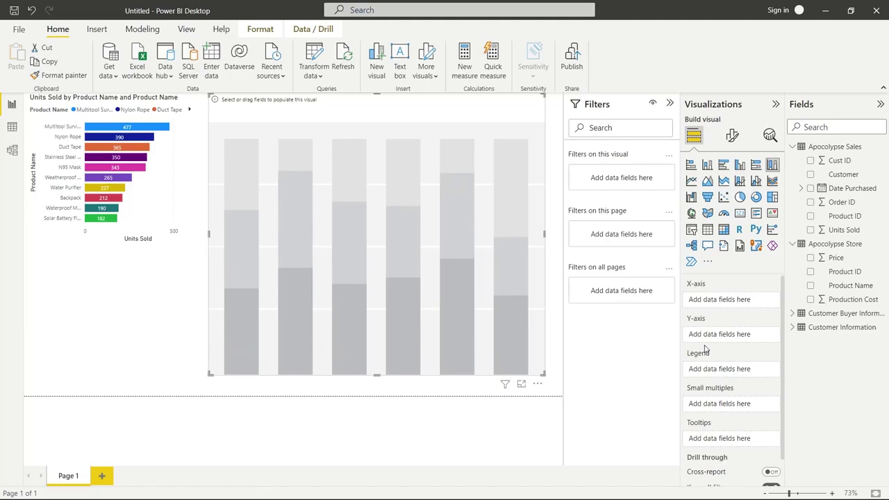
pyautogui.click(792, 326)
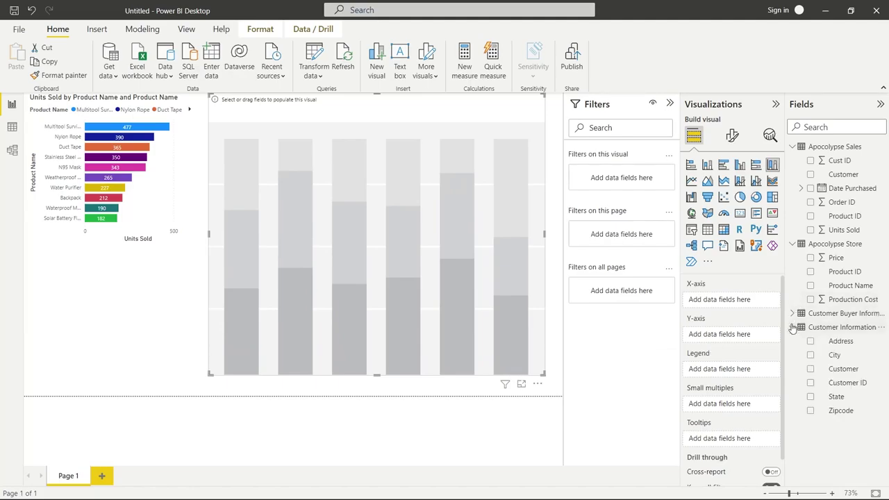
pyautogui.click(810, 368)
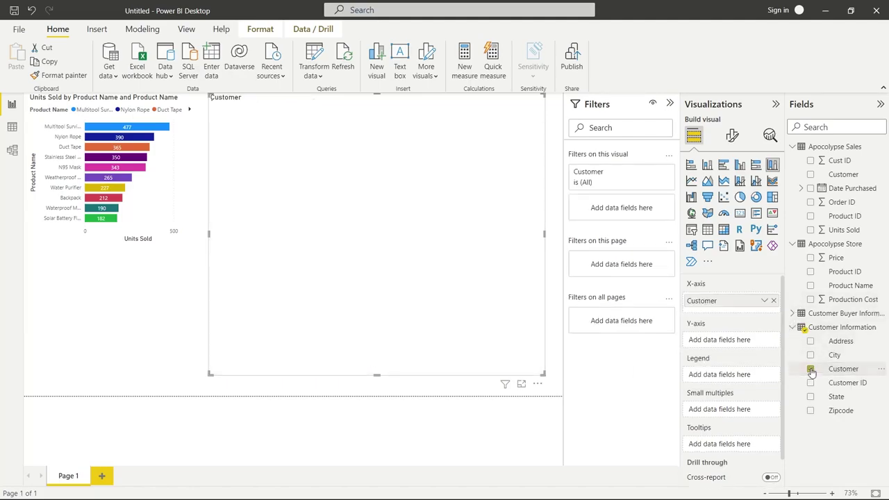
pyautogui.click(810, 229)
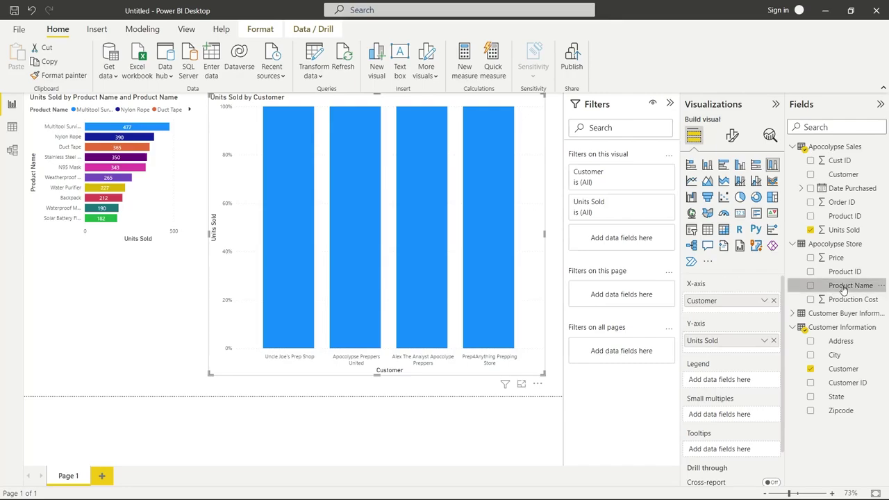
# Add Product Name to the column chart's legend so each customer column splits by product.
pyautogui.moveTo(838, 287); pyautogui.dragTo(736, 381)
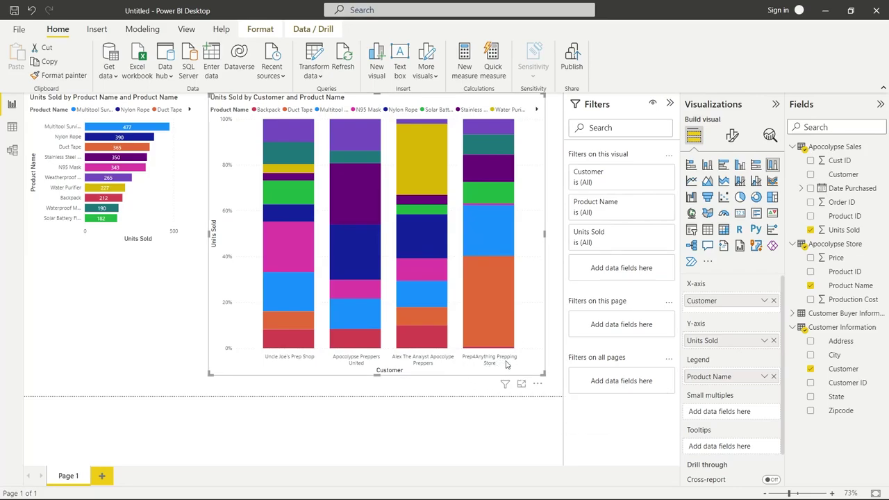
pyautogui.moveTo(490, 289)
pyautogui.moveTo(418, 160)
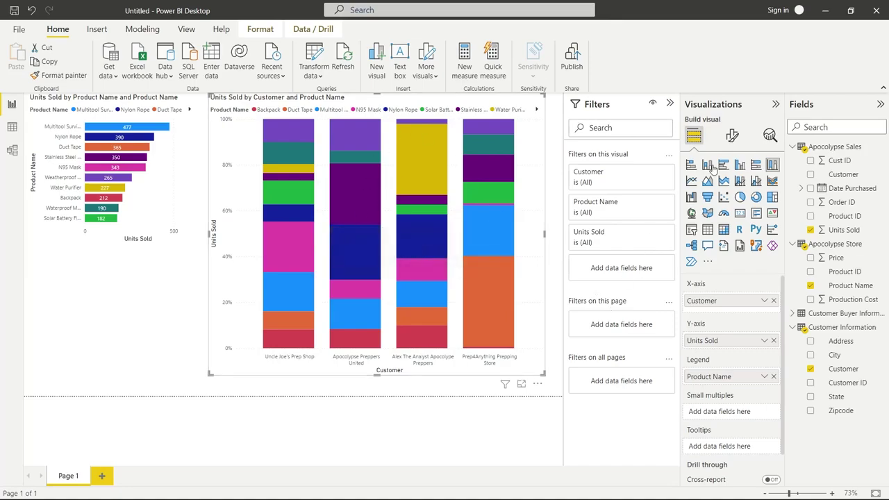
# Turn on data labels and retitle the column chart 'Customer Purchase Breakdown'.
pyautogui.click(733, 139)
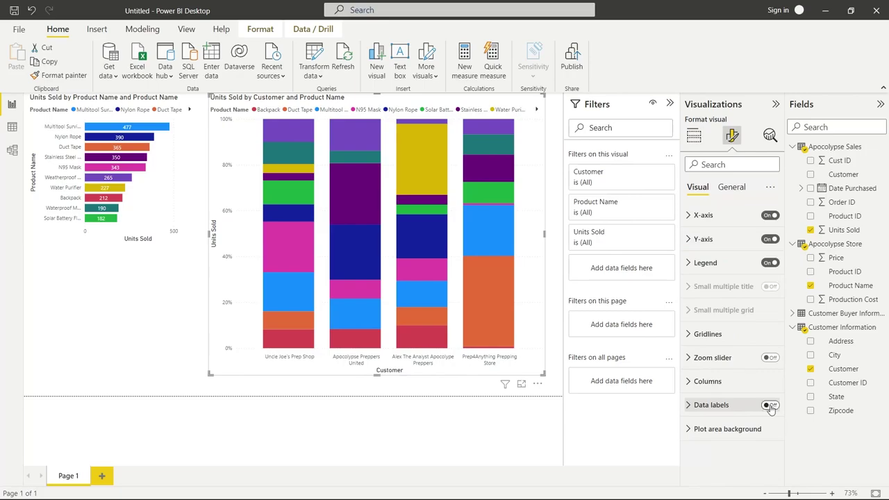
pyautogui.click(769, 406)
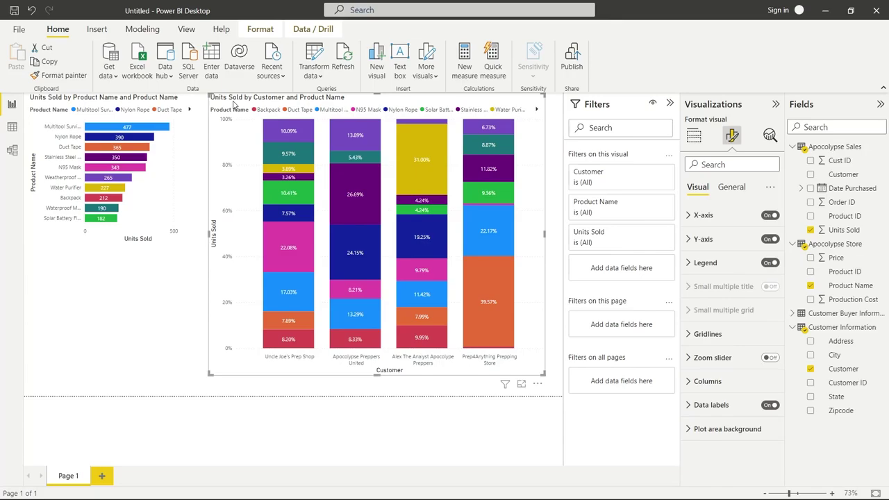
pyautogui.click(731, 191)
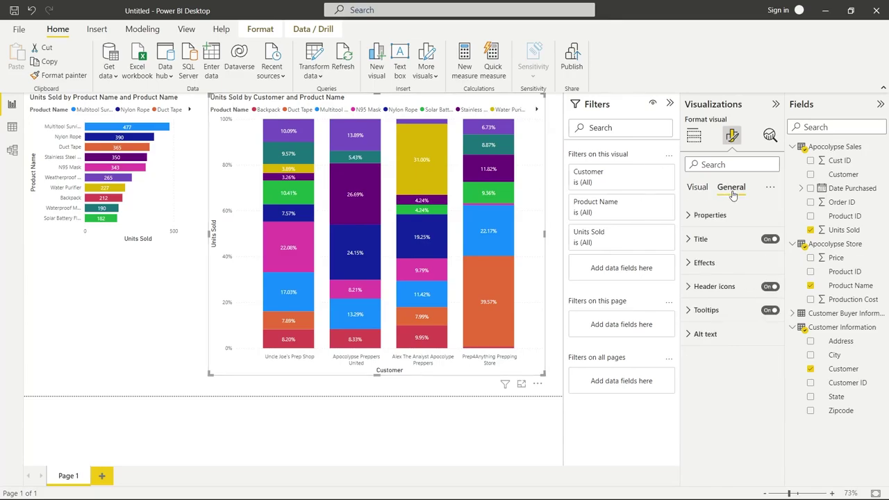
pyautogui.click(688, 240)
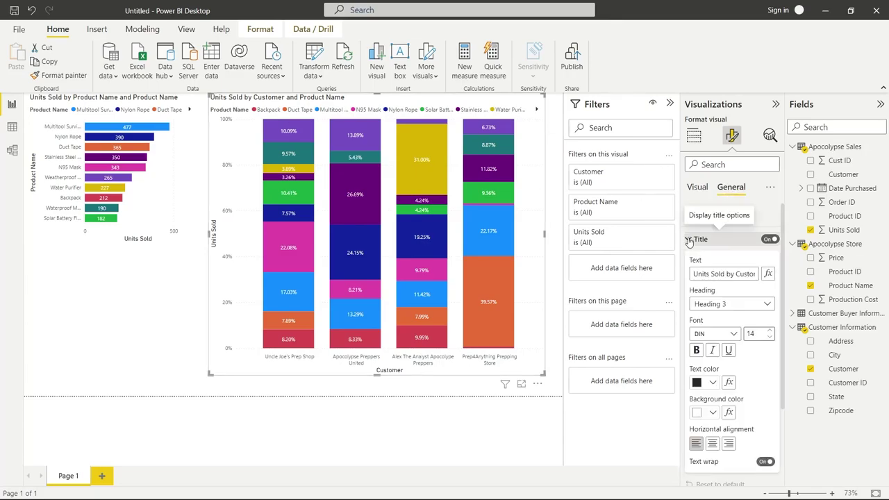
pyautogui.click(724, 273)
pyautogui.write('C')
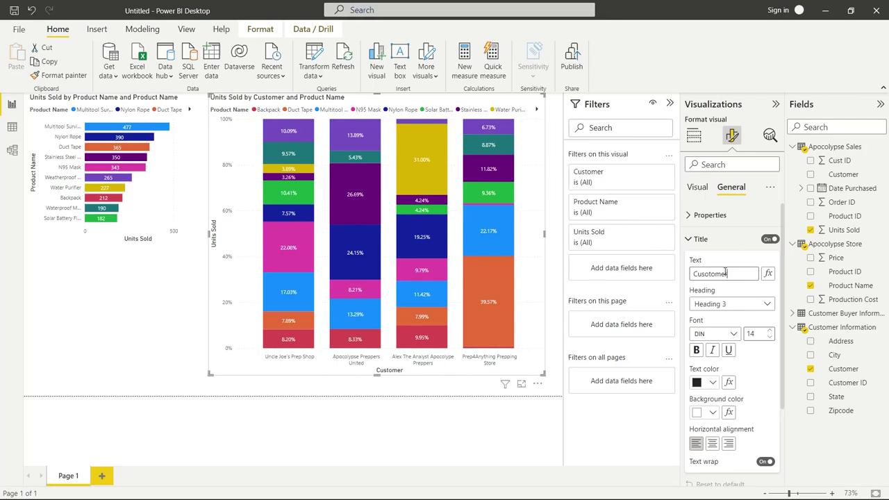
pyautogui.write('usotomer')
pyautogui.press('BackSpace')
pyautogui.write('Break')
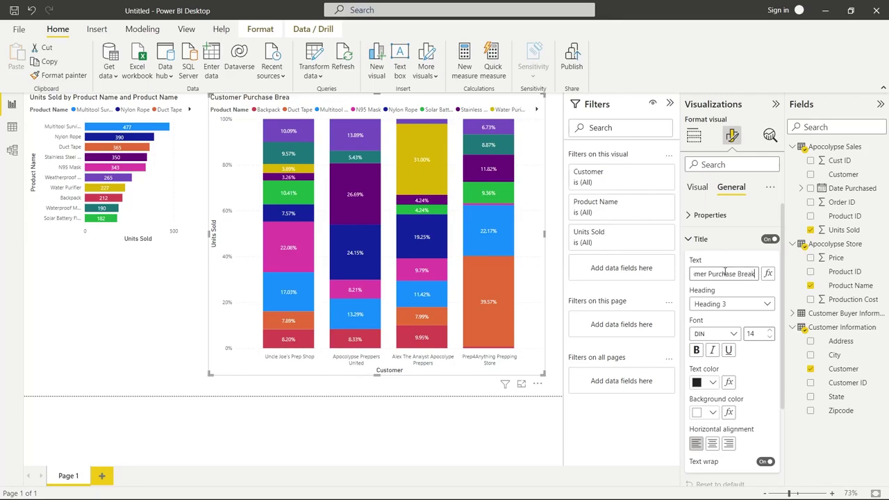
pyautogui.write('down')
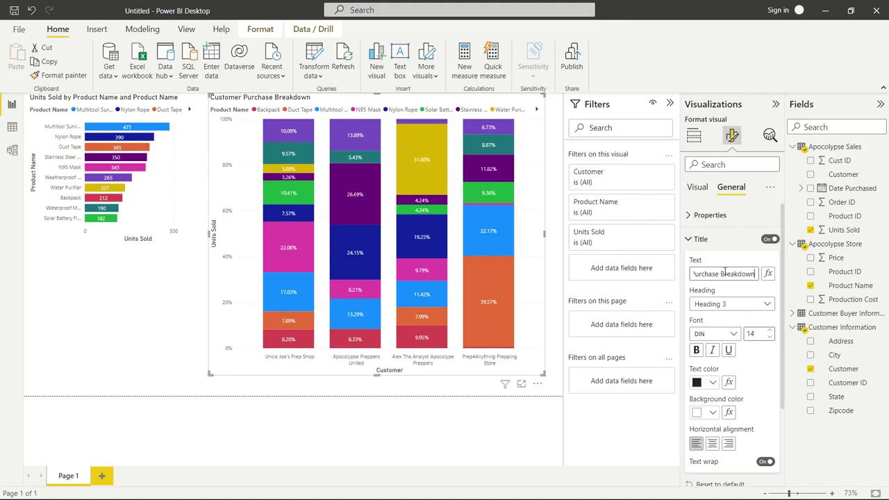
pyautogui.click(700, 238)
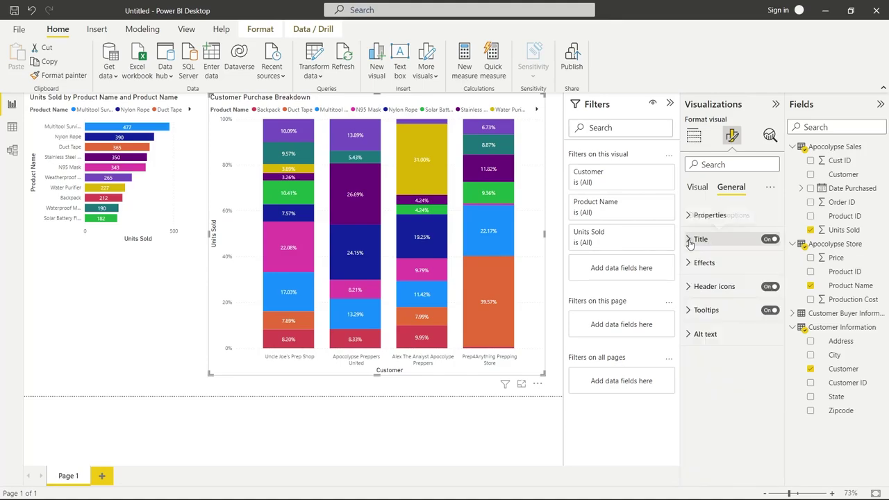
pyautogui.click(697, 188)
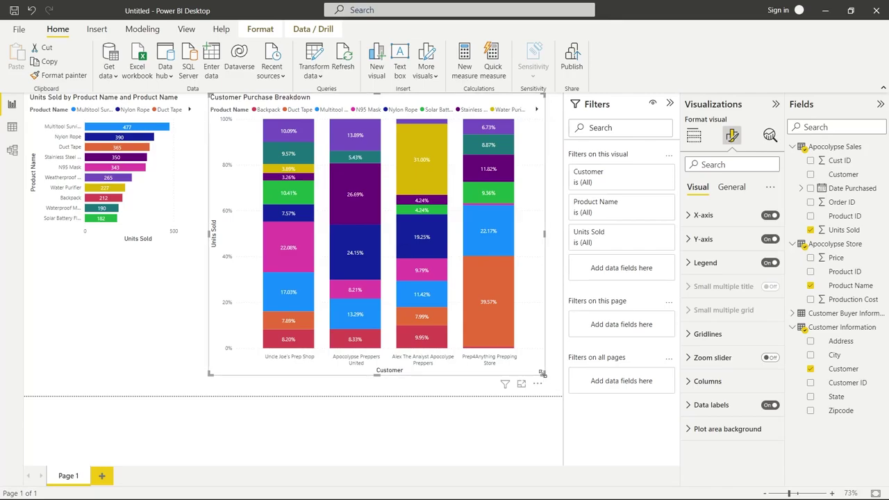
# Shrink the Customer Purchase Breakdown chart, move it under a shortened bar chart, and narrow it.
pyautogui.moveTo(541, 372); pyautogui.dragTo(350, 252)
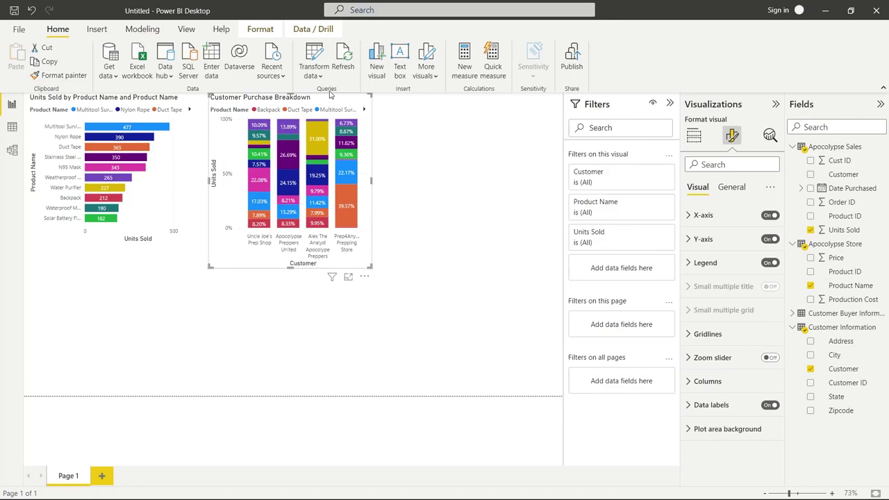
pyautogui.moveTo(324, 132); pyautogui.dragTo(139, 259)
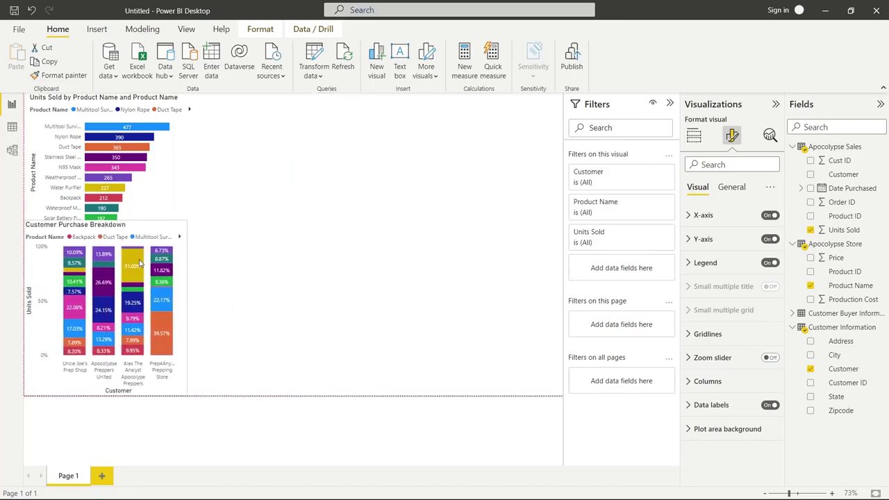
pyautogui.click(139, 201)
pyautogui.moveTo(197, 241); pyautogui.dragTo(198, 219)
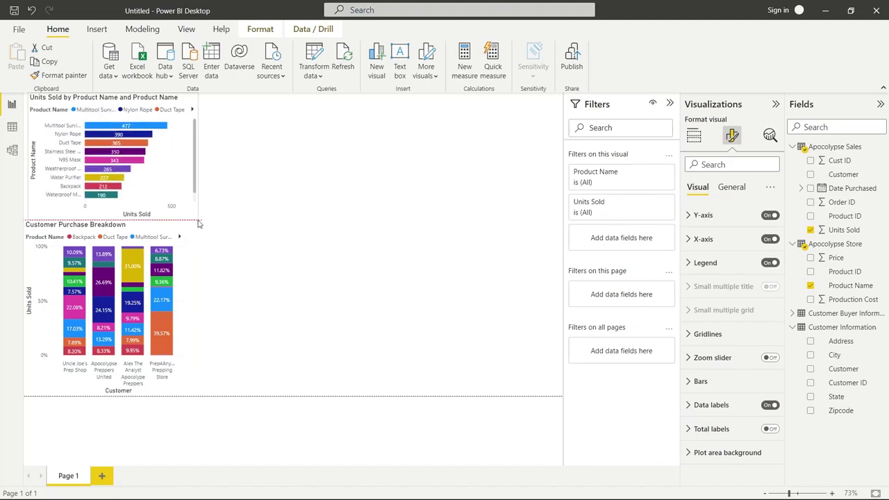
pyautogui.click(186, 381)
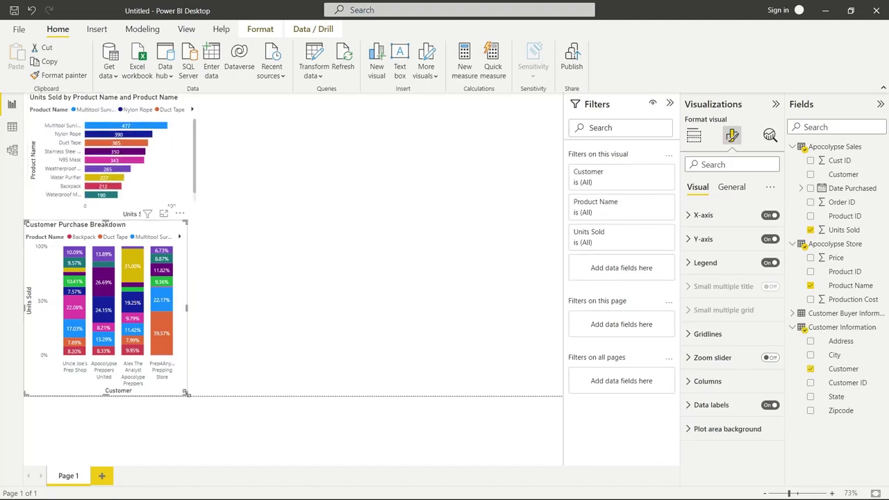
pyautogui.moveTo(191, 393); pyautogui.dragTo(163, 400)
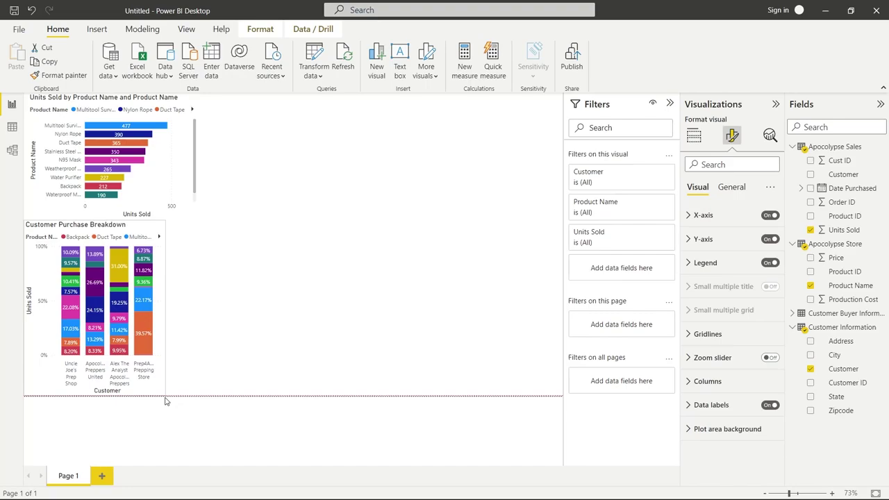
pyautogui.click(238, 285)
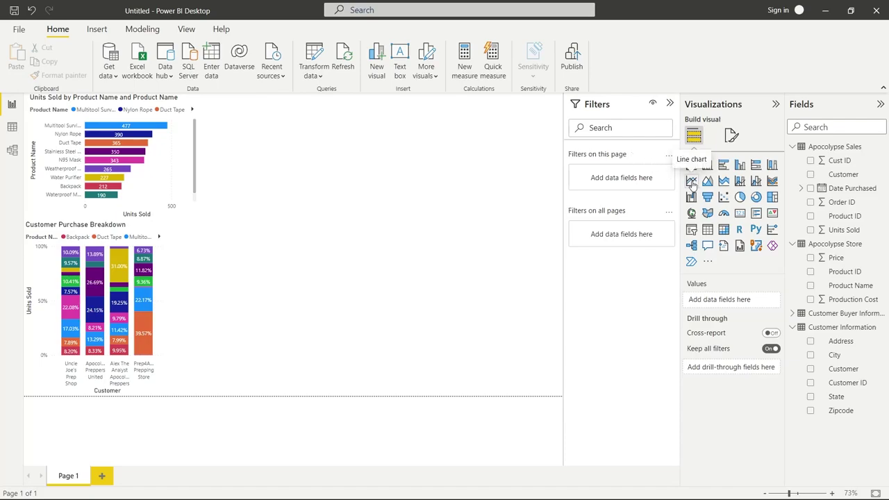
# Add an upper-right line chart of Units Sold by Month from Date Purchased, removing Year and Quarter.
pyautogui.click(691, 182)
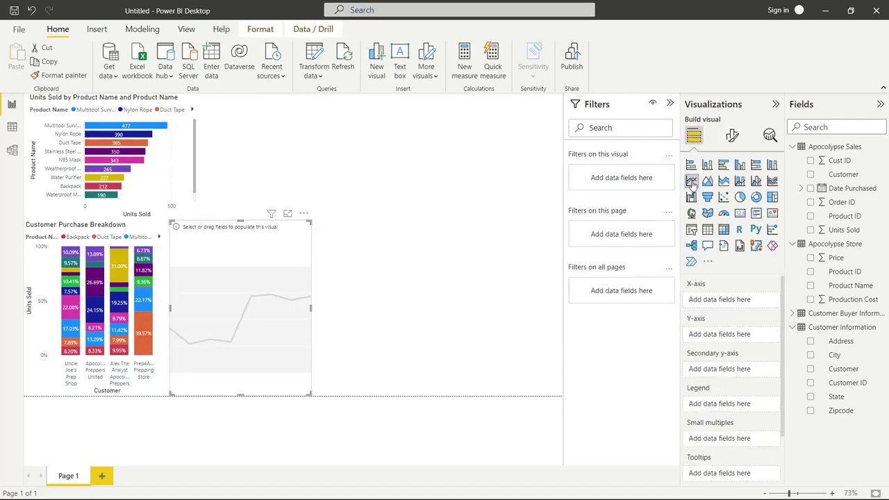
pyautogui.moveTo(307, 260); pyautogui.dragTo(545, 194)
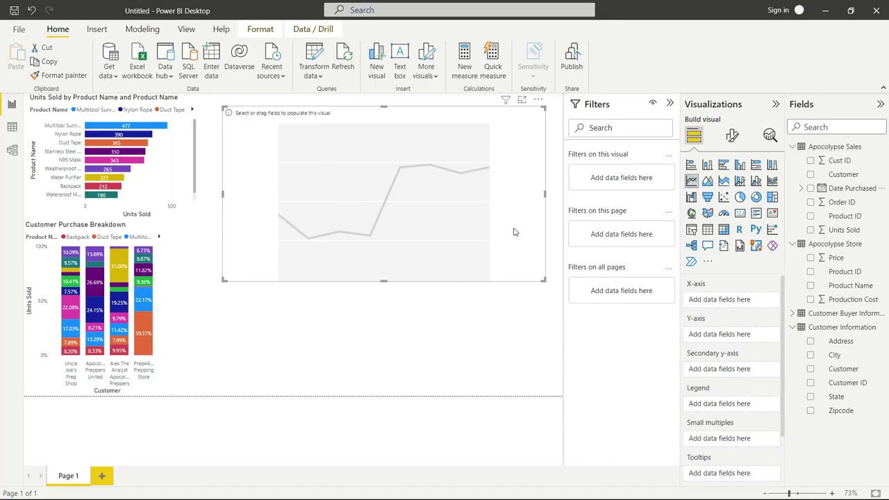
pyautogui.click(810, 188)
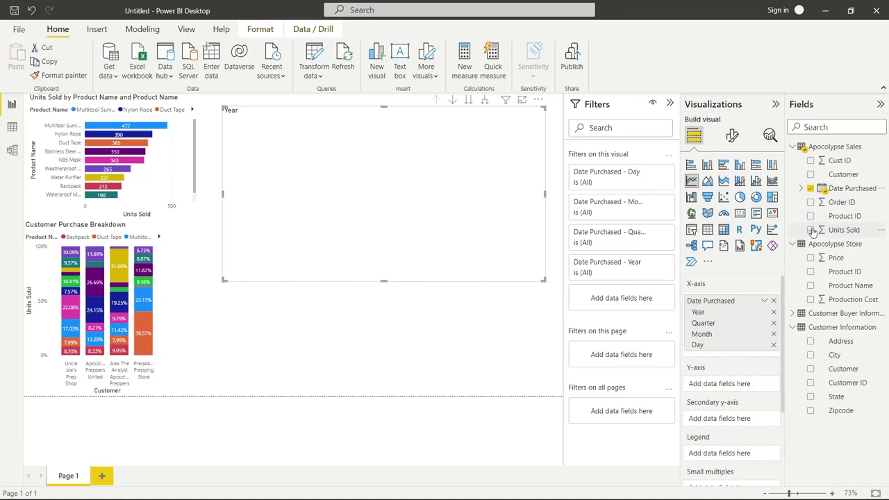
pyautogui.click(810, 229)
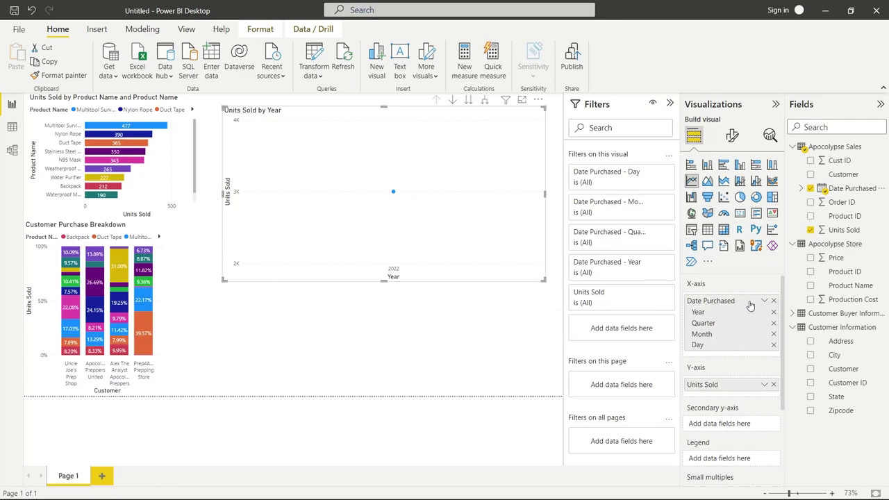
pyautogui.click(774, 312)
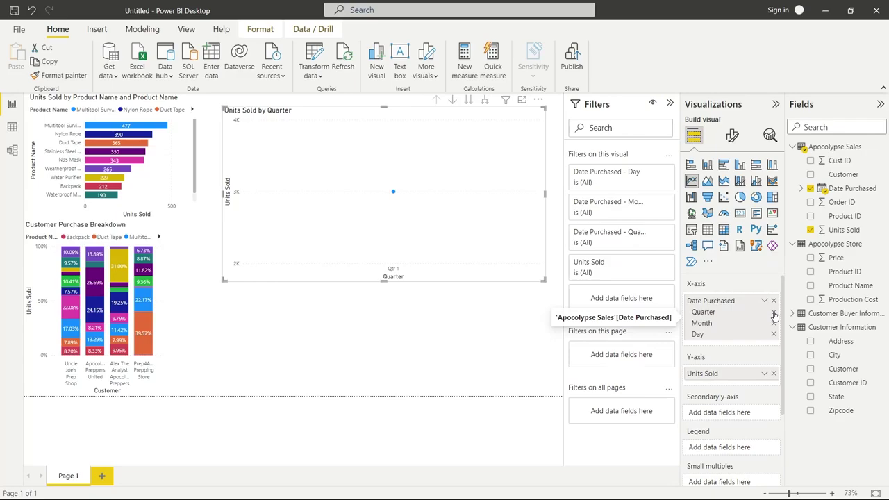
pyautogui.click(774, 312)
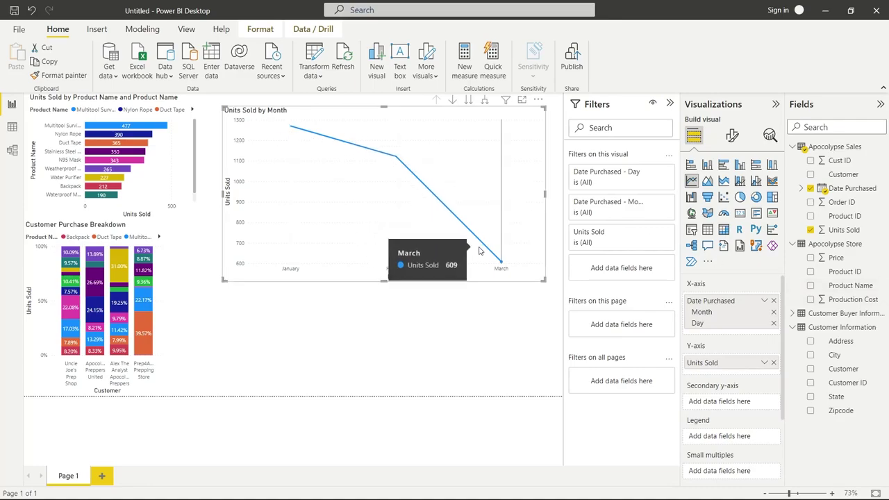
# Split the line chart by Product Name, filtered to Multitool Survivial Knife, Nylon Rope and Duct Tape.
pyautogui.moveTo(837, 286); pyautogui.dragTo(732, 441)
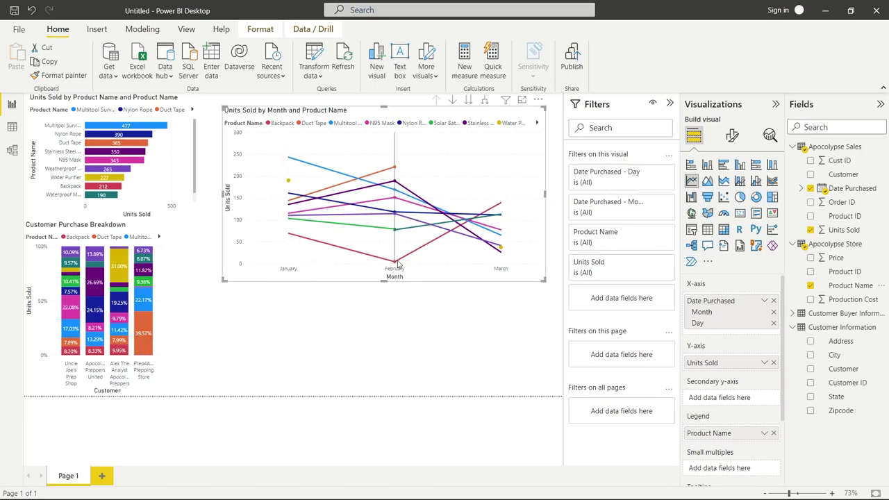
pyautogui.moveTo(500, 203)
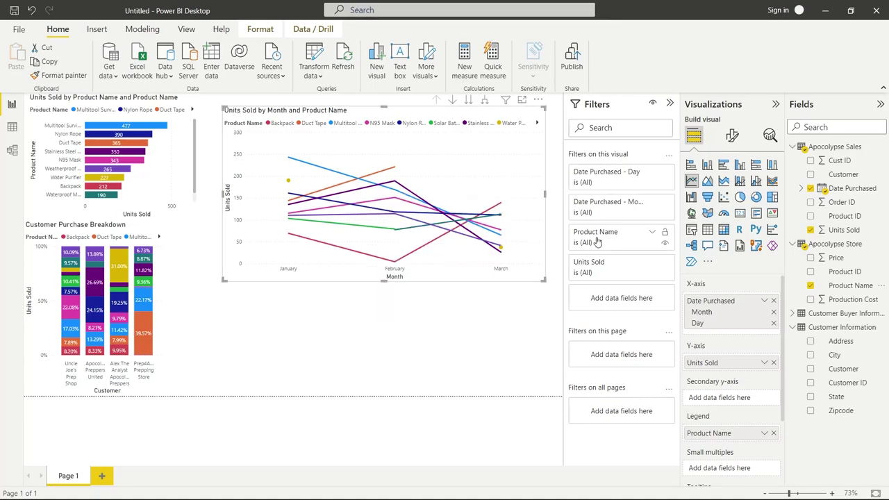
pyautogui.click(652, 235)
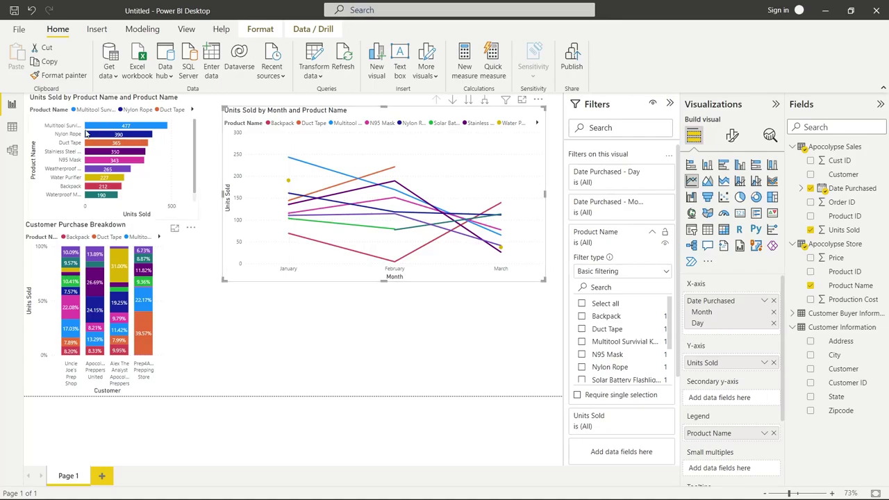
pyautogui.click(581, 342)
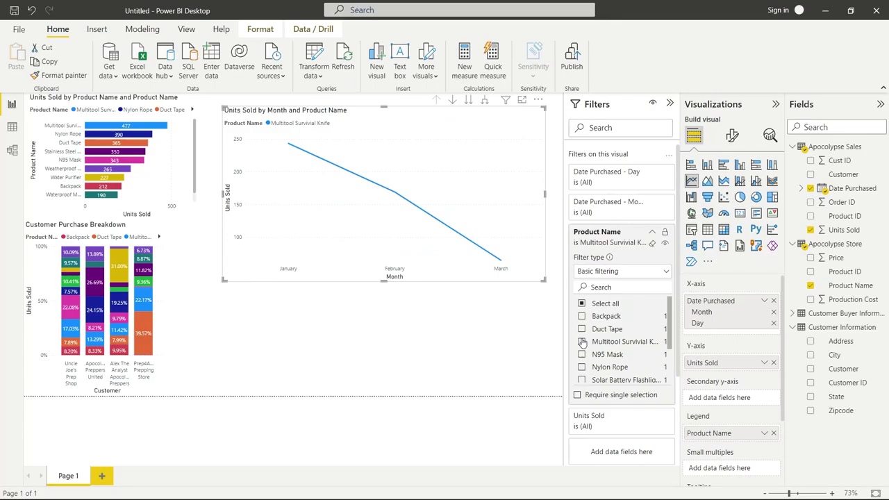
pyautogui.click(582, 368)
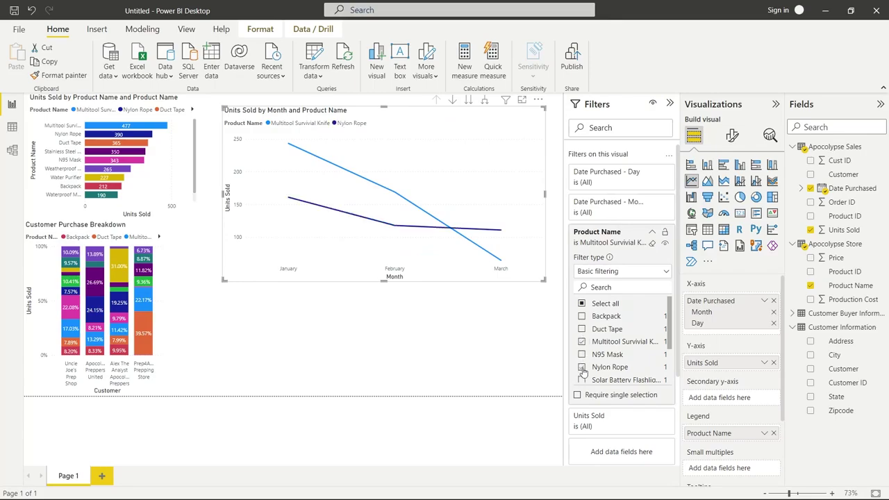
pyautogui.click(582, 329)
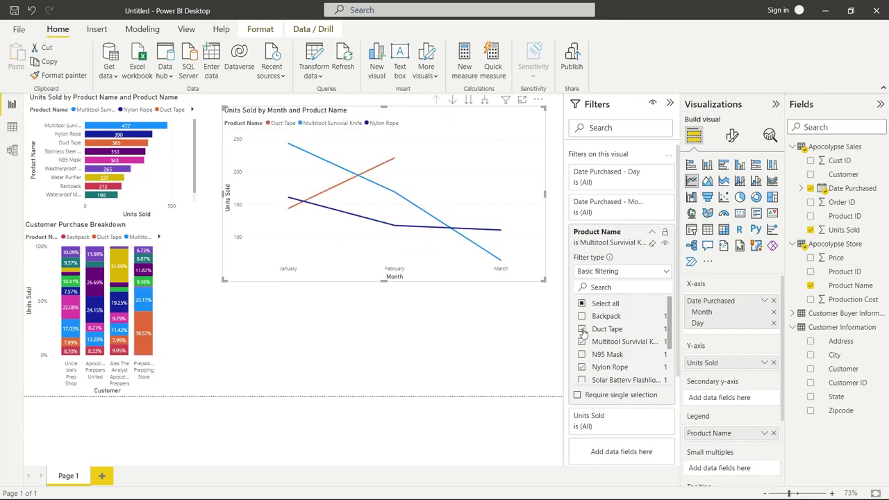
# Make the line chart shorter and remove Month so it plots by day.
pyautogui.click(389, 291)
pyautogui.moveTo(384, 280); pyautogui.dragTo(381, 201)
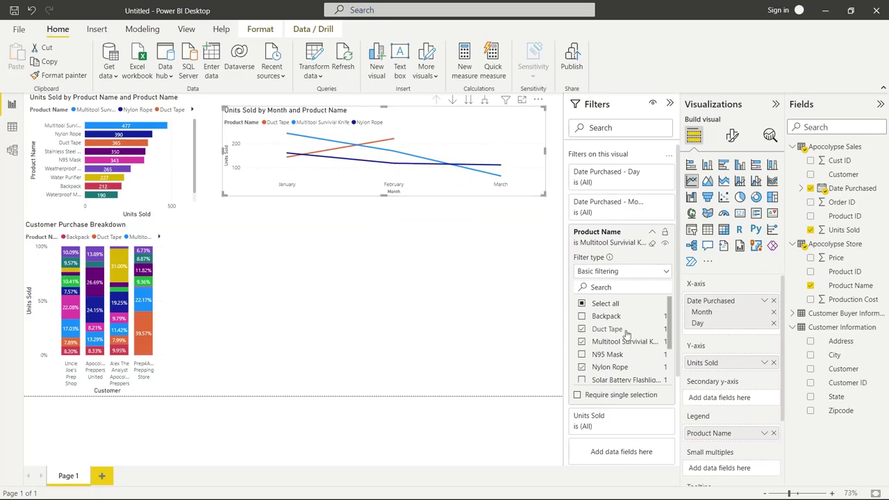
pyautogui.click(774, 315)
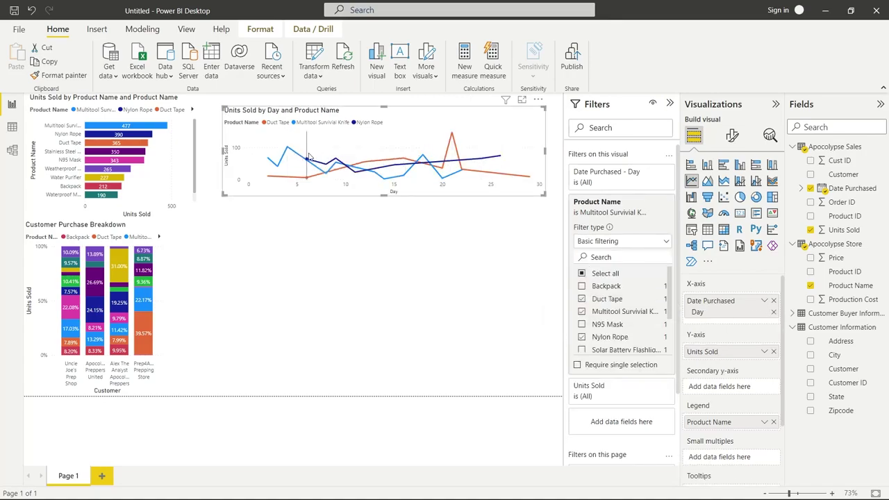
# Retitle the line chart 'Products Purchased by Date'.
pyautogui.click(548, 199)
pyautogui.click(536, 188)
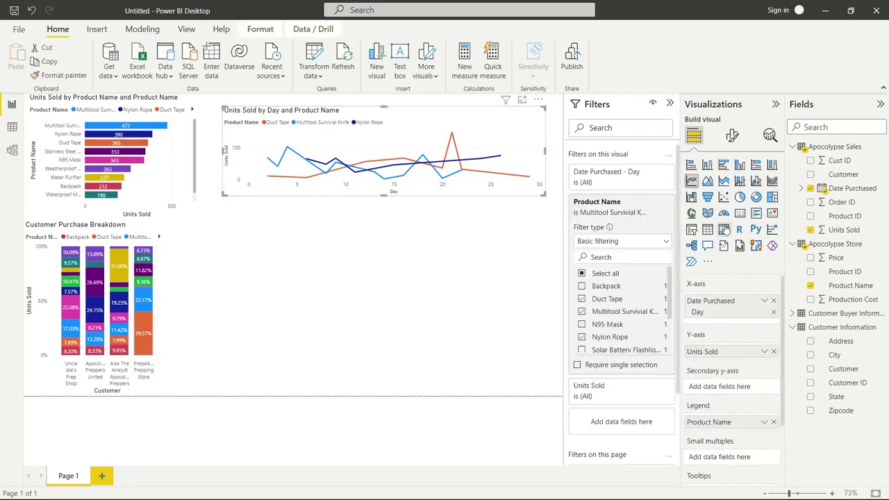
pyautogui.click(732, 136)
pyautogui.click(731, 187)
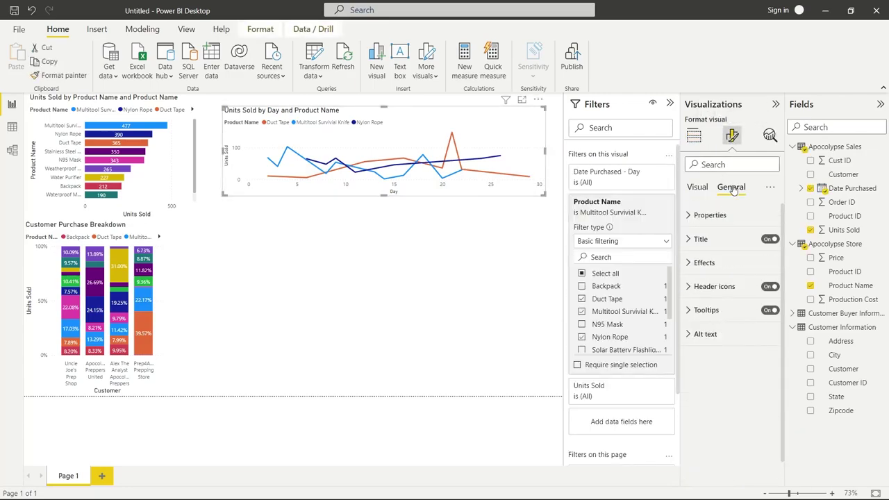
pyautogui.click(688, 238)
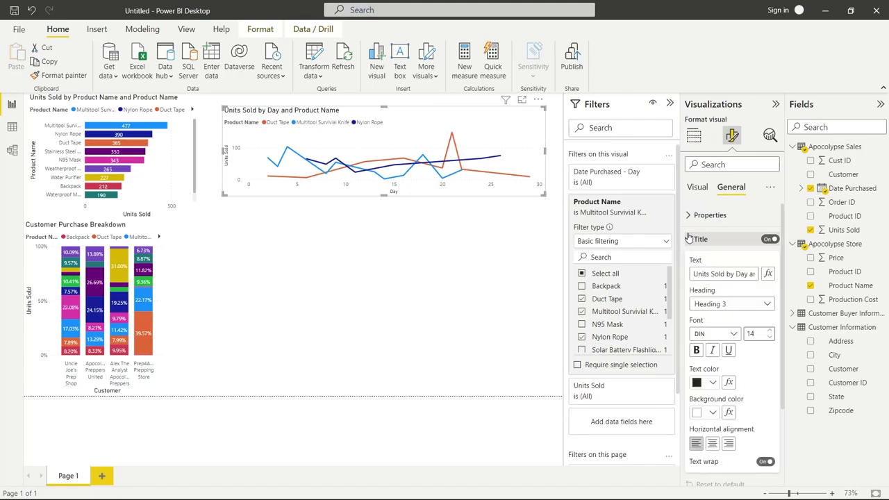
pyautogui.tripleClick(737, 273)
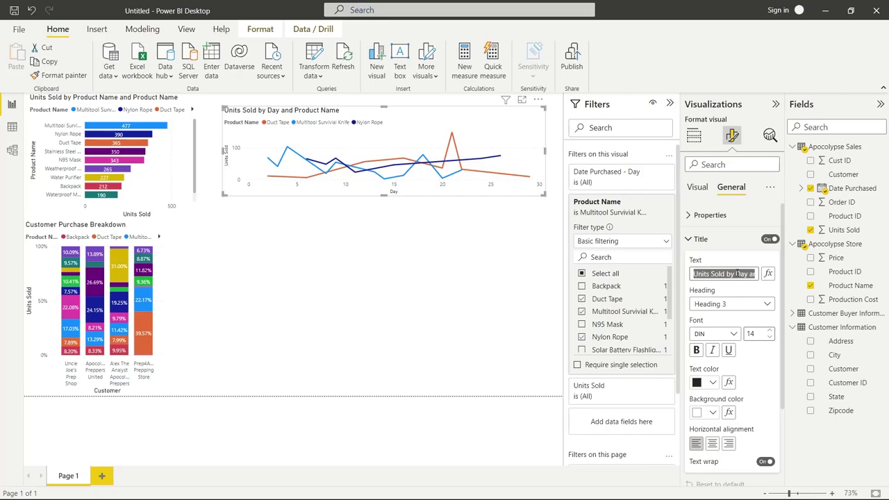
pyautogui.write('Produc')
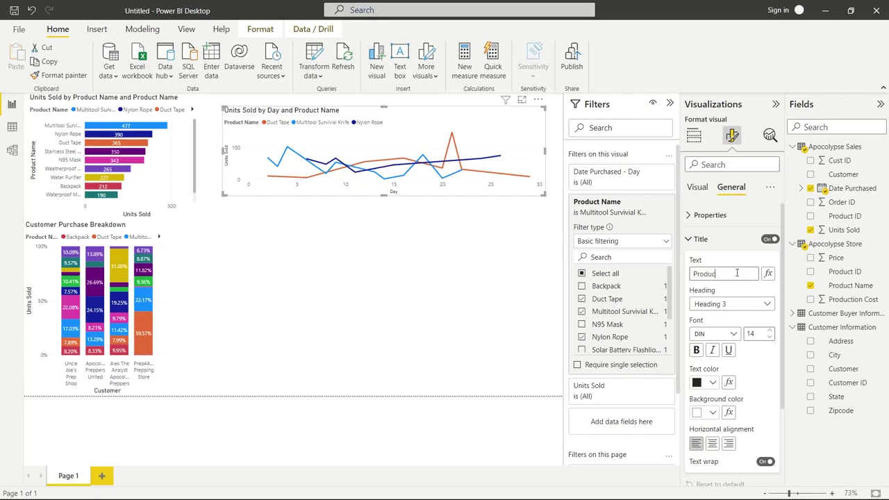
pyautogui.write('ts Purchs')
pyautogui.press('BackSpace')
pyautogui.write('ased by Da')
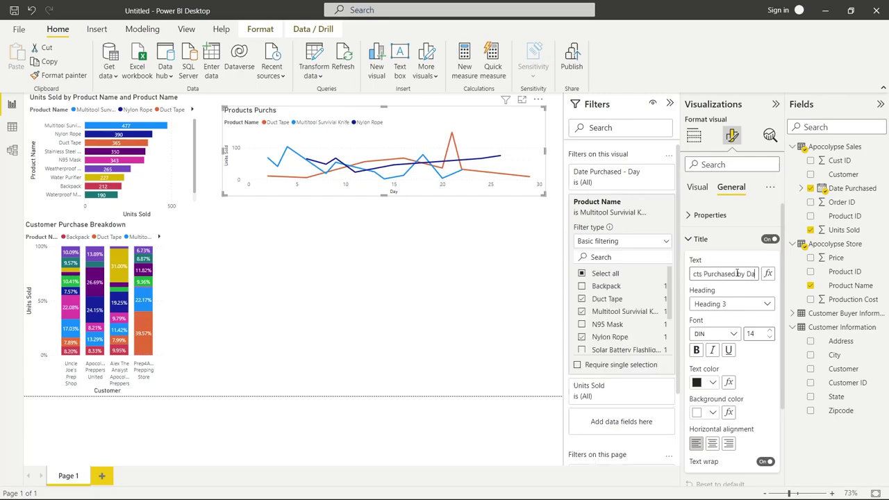
pyautogui.write('te')
pyautogui.click(699, 239)
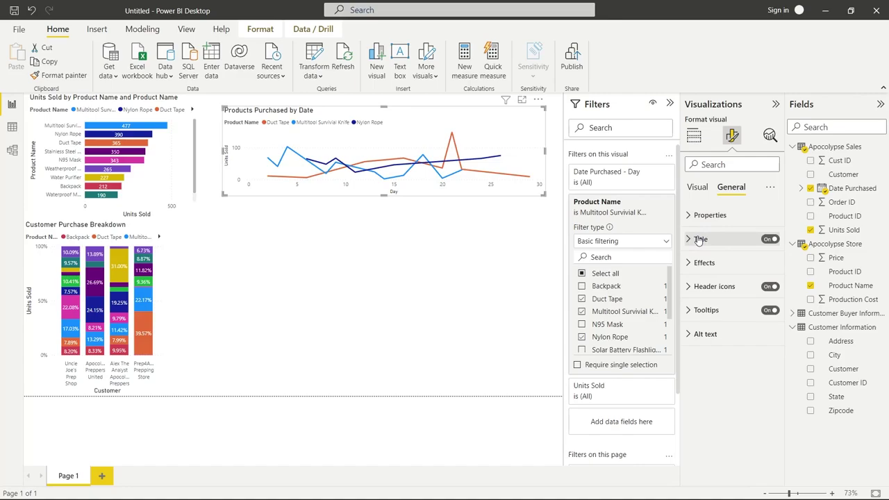
# Shrink the line chart to half size and place it beside the Customer Purchase Breakdown chart.
pyautogui.click(697, 188)
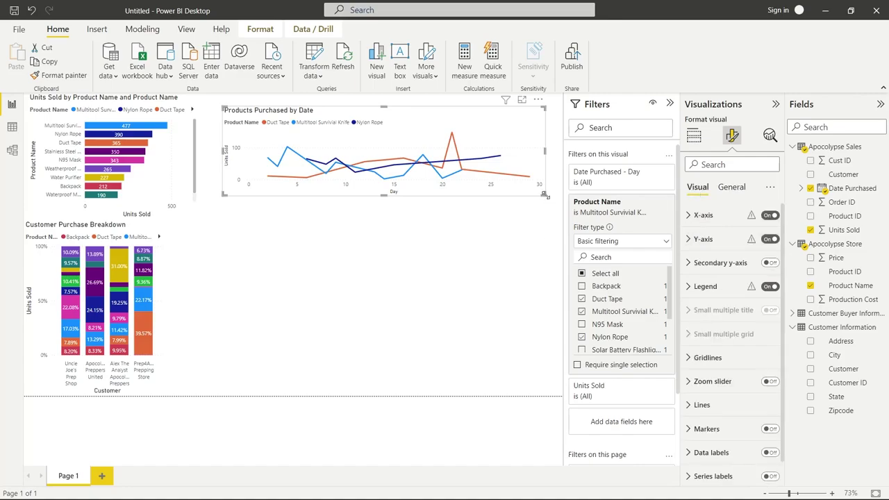
pyautogui.moveTo(545, 196); pyautogui.dragTo(339, 177)
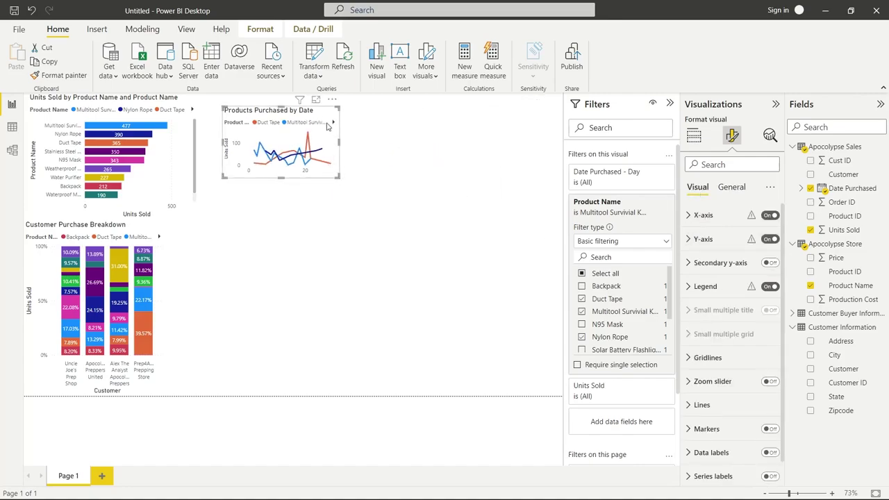
pyautogui.moveTo(327, 125); pyautogui.dragTo(270, 344)
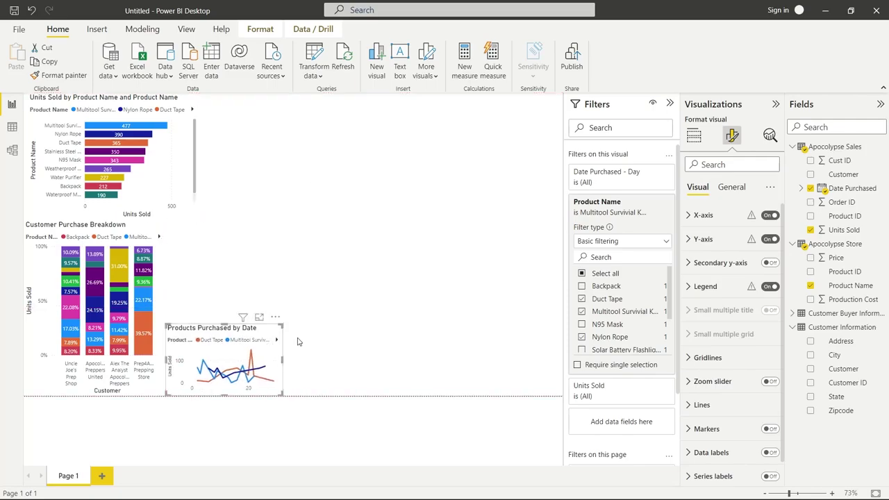
pyautogui.click(497, 230)
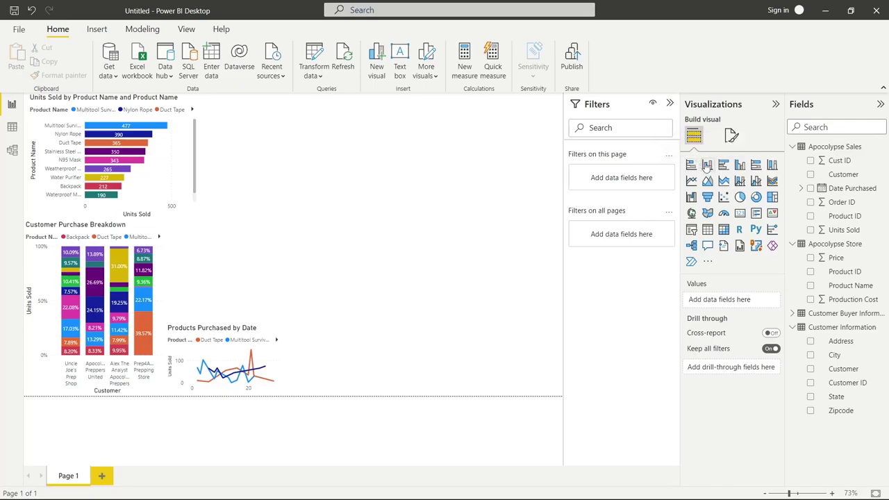
pyautogui.click(173, 165)
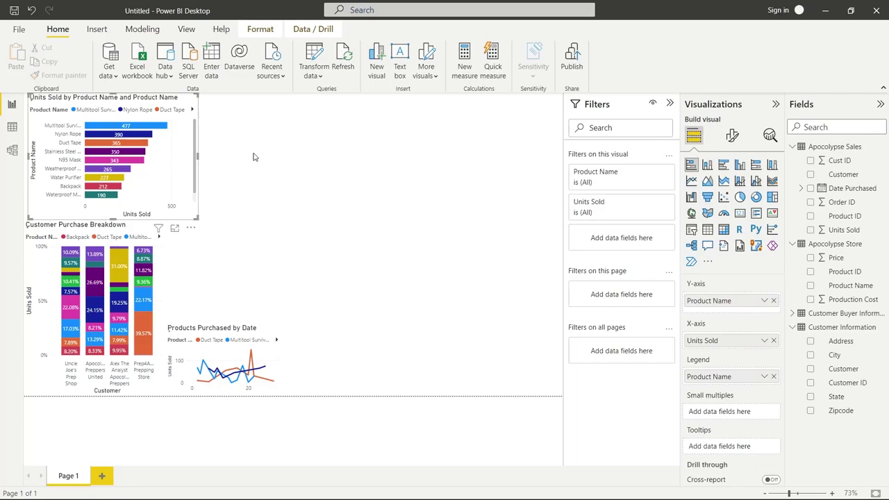
pyautogui.click(708, 168)
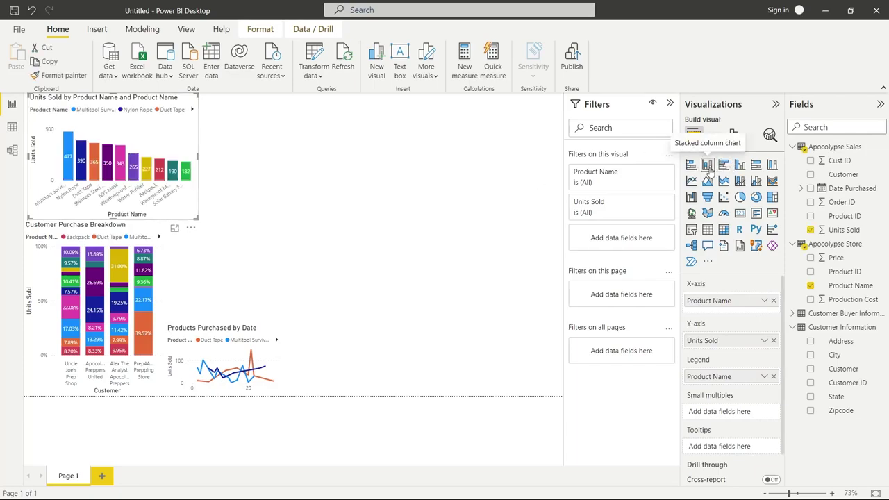
pyautogui.click(692, 166)
pyautogui.click(708, 168)
pyautogui.click(692, 167)
pyautogui.click(532, 179)
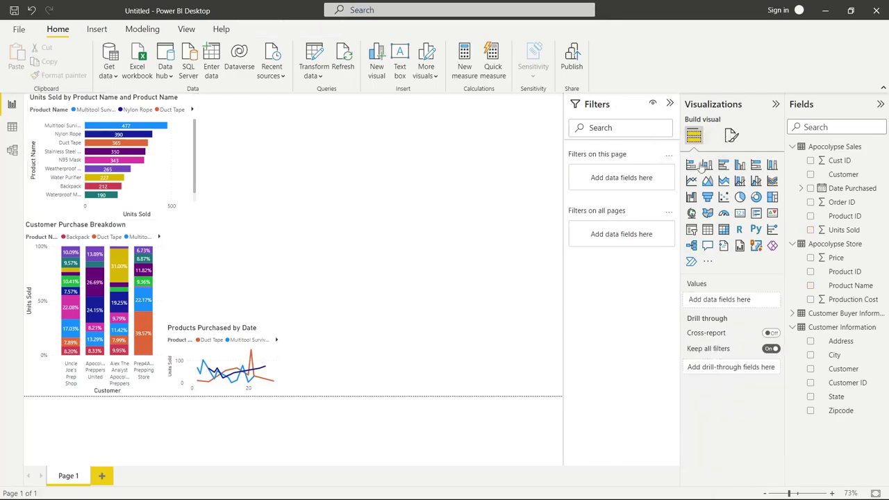
# Add a line and clustered column chart with Price columns and a Production Cost line by Product Name.
pyautogui.click(755, 182)
pyautogui.moveTo(267, 295); pyautogui.dragTo(397, 217)
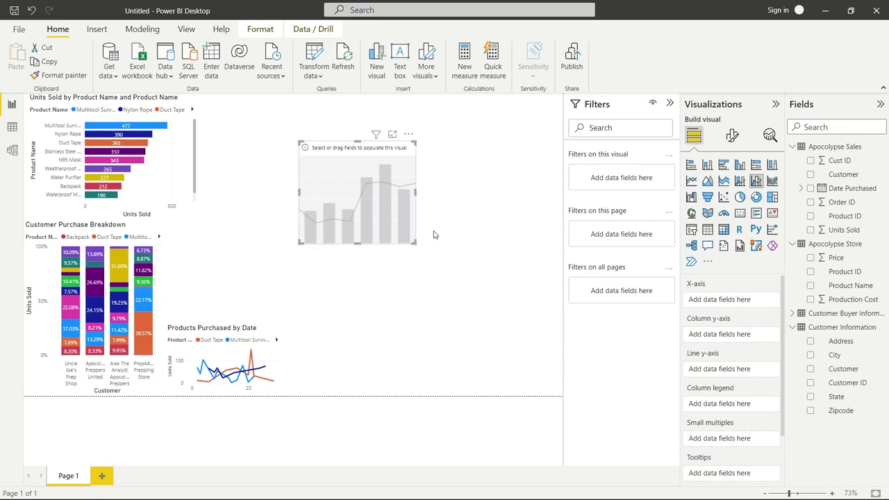
pyautogui.click(810, 286)
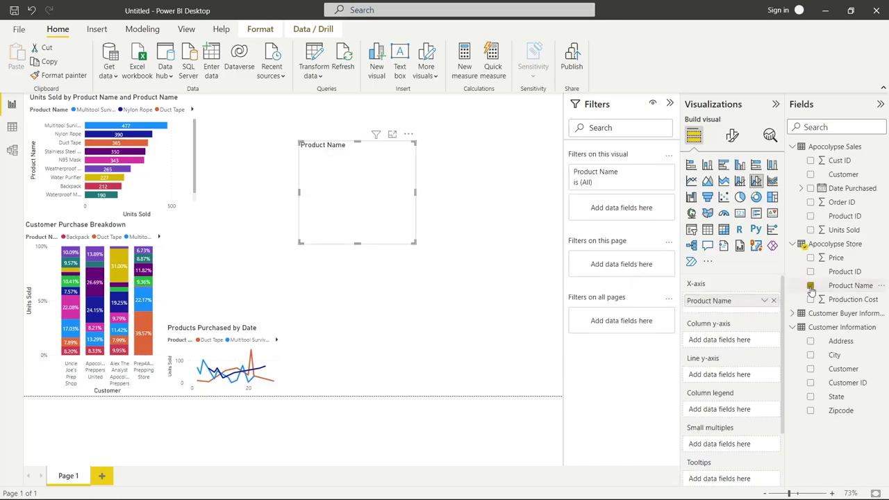
pyautogui.click(810, 258)
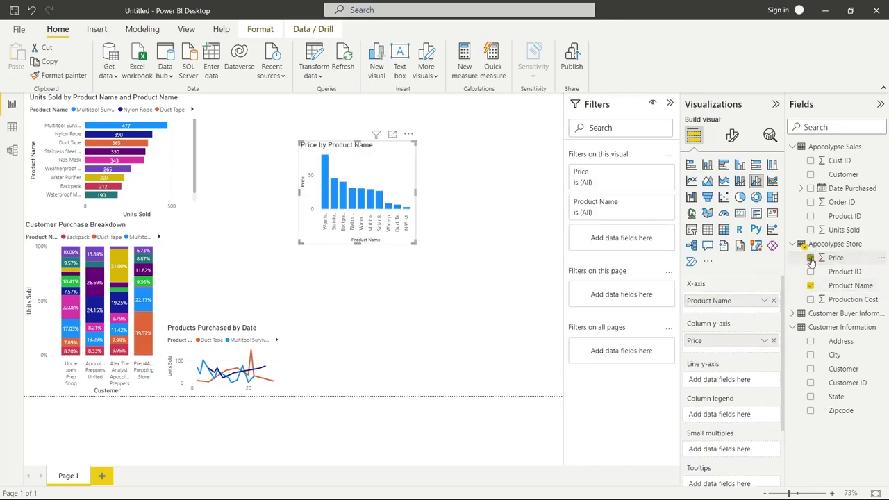
pyautogui.moveTo(415, 243); pyautogui.dragTo(559, 361)
pyautogui.moveTo(297, 160); pyautogui.dragTo(219, 130)
pyautogui.moveTo(491, 315); pyautogui.dragTo(555, 314)
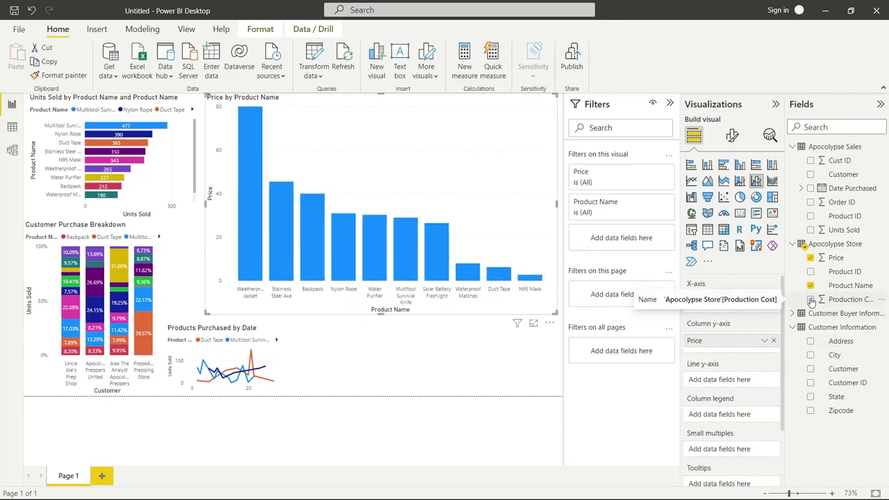
pyautogui.moveTo(811, 300); pyautogui.dragTo(717, 380)
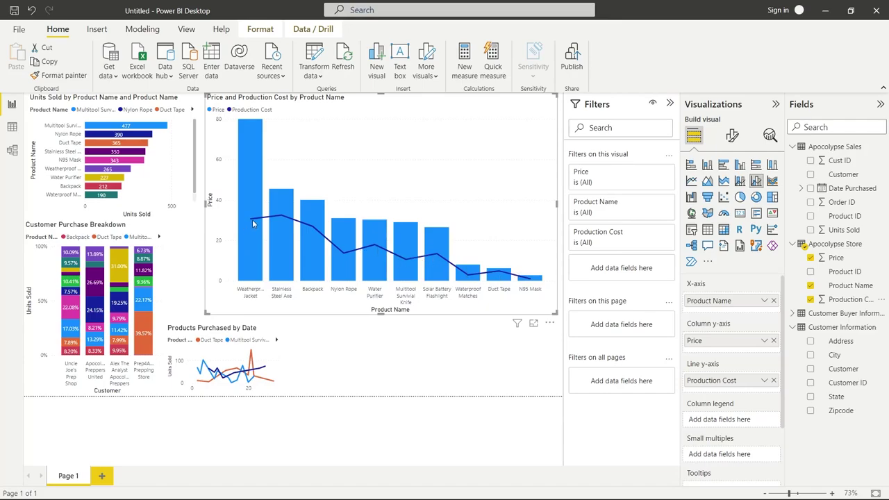
# Shrink the combo chart to about a quarter size and place it beside Products Purchased by Date.
pyautogui.moveTo(271, 221)
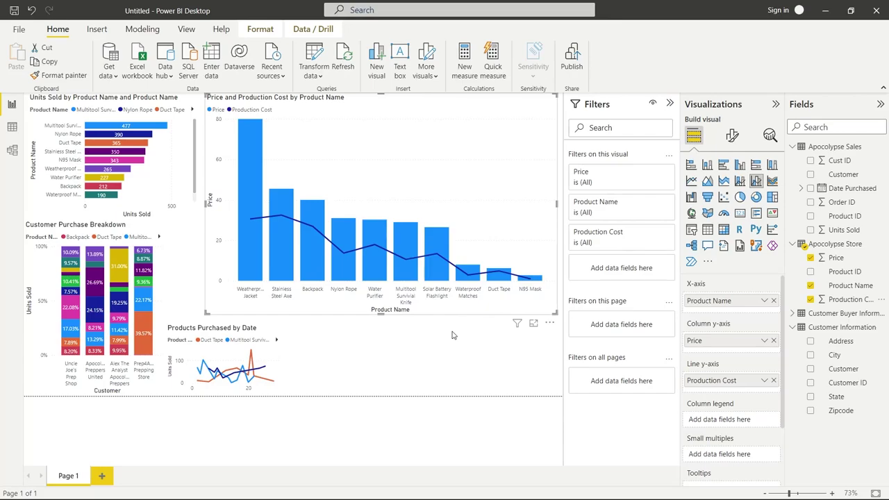
pyautogui.moveTo(557, 314); pyautogui.dragTo(363, 179)
pyautogui.moveTo(346, 133); pyautogui.dragTo(445, 348)
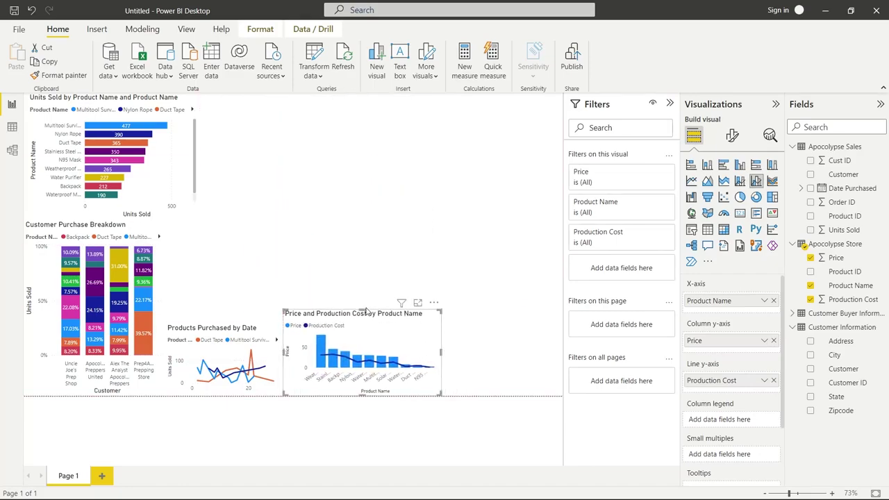
pyautogui.moveTo(366, 310); pyautogui.dragTo(368, 326)
pyautogui.click(502, 239)
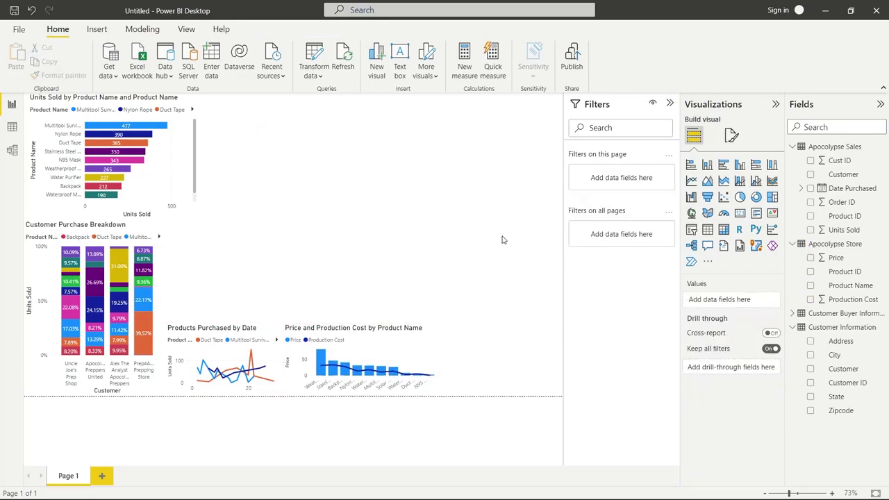
# Add a scatter chart of Price against Production Cost, using Product Name for values and legend.
pyautogui.click(724, 199)
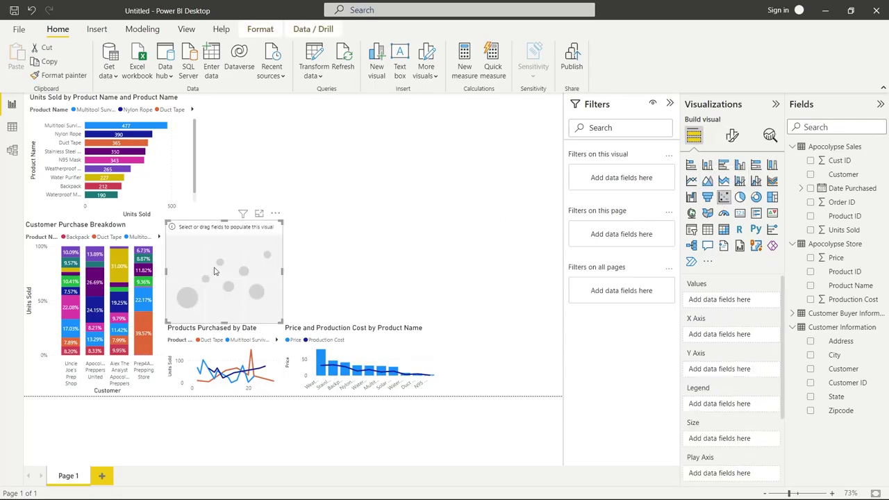
pyautogui.moveTo(253, 307); pyautogui.dragTo(297, 181)
pyautogui.click(328, 197)
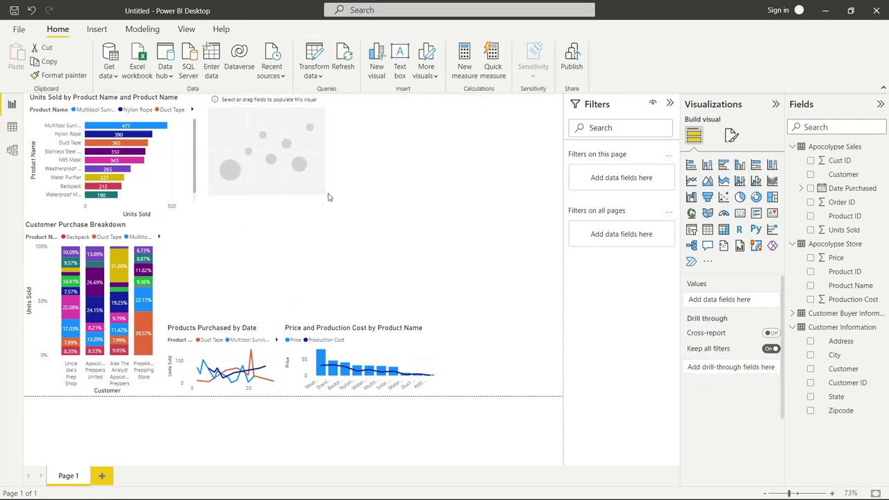
pyautogui.click(323, 195)
pyautogui.moveTo(323, 195); pyautogui.dragTo(562, 306)
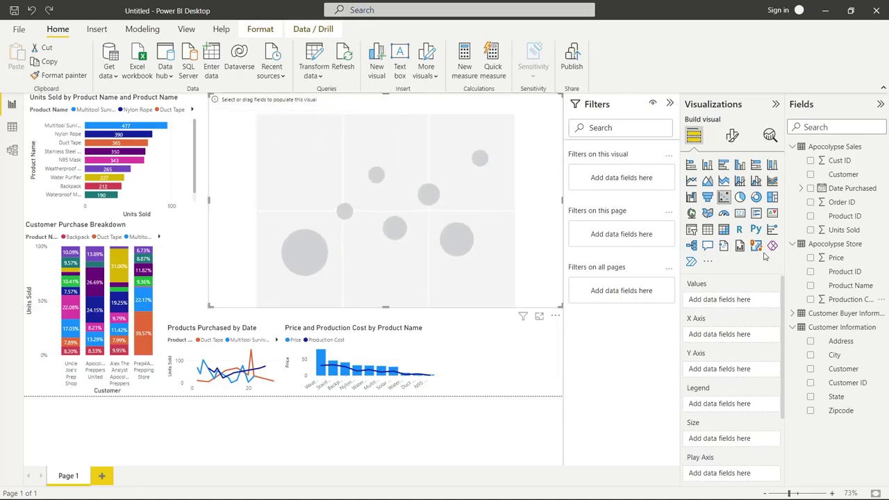
pyautogui.click(811, 258)
pyautogui.click(810, 299)
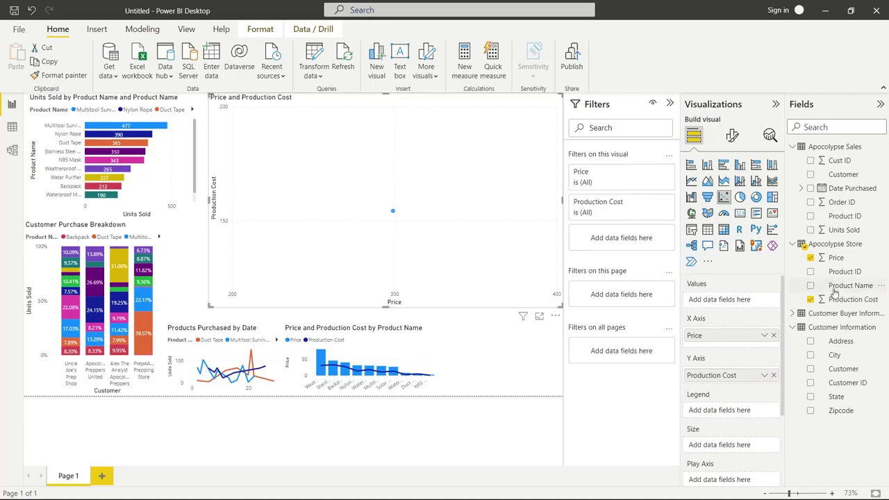
pyautogui.moveTo(839, 287); pyautogui.dragTo(737, 302)
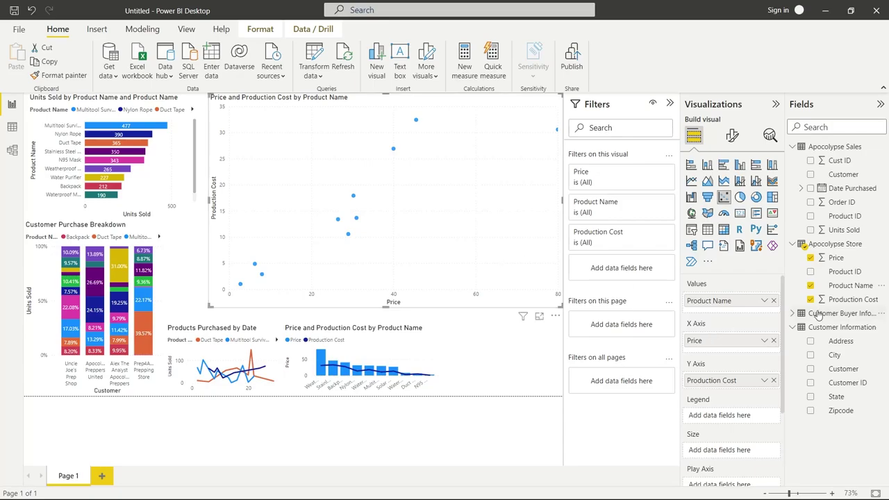
pyautogui.moveTo(843, 287); pyautogui.dragTo(732, 413)
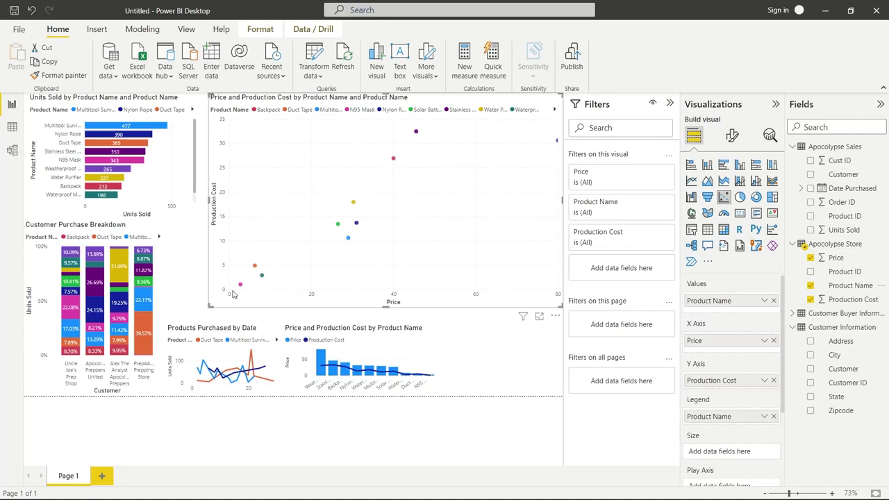
# Shrink the scatter chart and move it to the page's bottom-right.
pyautogui.moveTo(560, 304); pyautogui.dragTo(333, 200)
pyautogui.moveTo(314, 101); pyautogui.dragTo(377, 159)
pyautogui.moveTo(439, 230); pyautogui.dragTo(509, 324)
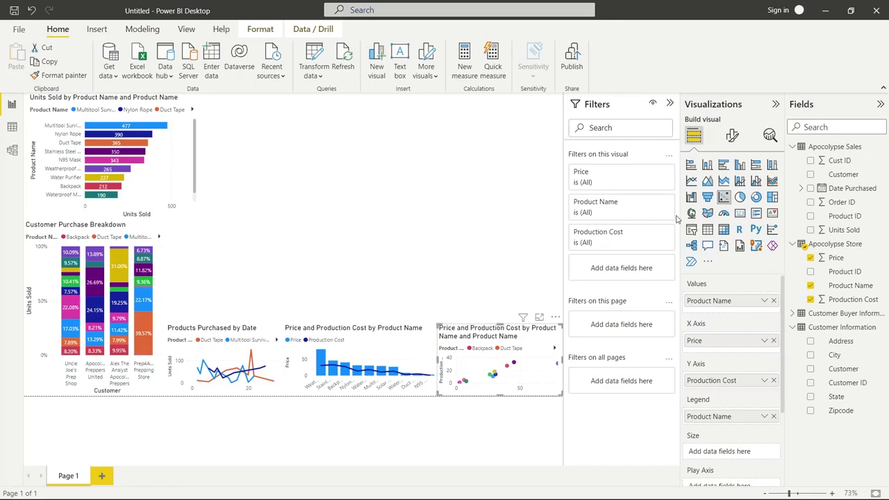
# Add an enlarged donut chart of Total Purchased by State from Customer Buyer Information.
pyautogui.press('Escape')
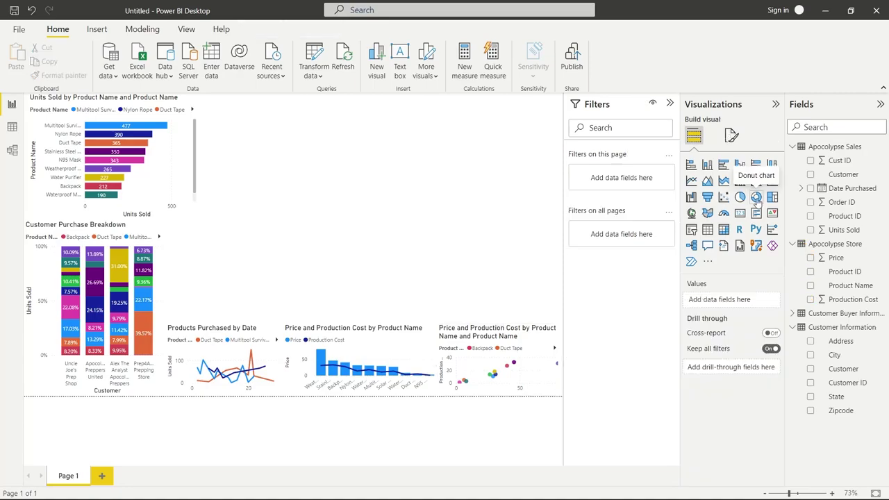
pyautogui.click(756, 198)
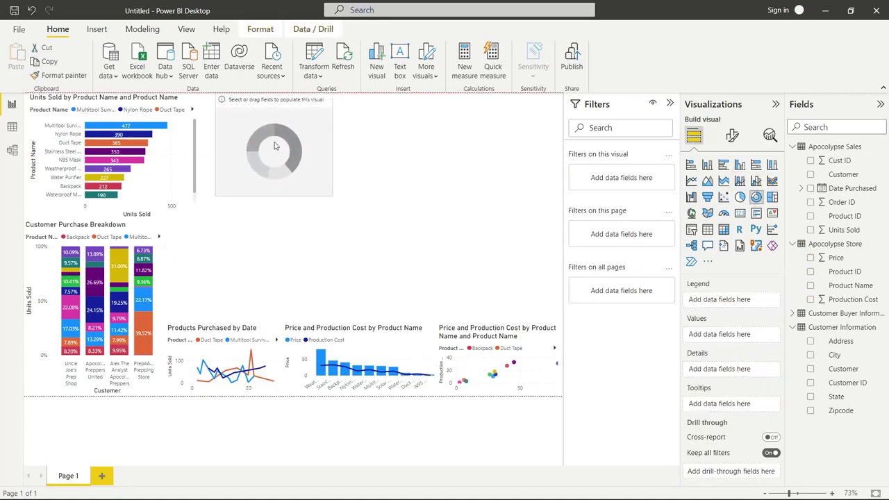
pyautogui.moveTo(330, 195); pyautogui.dragTo(562, 306)
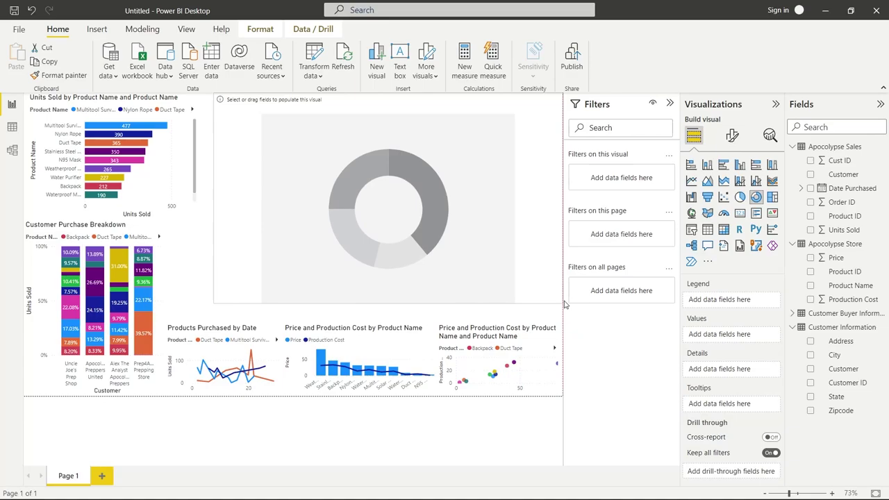
pyautogui.click(793, 315)
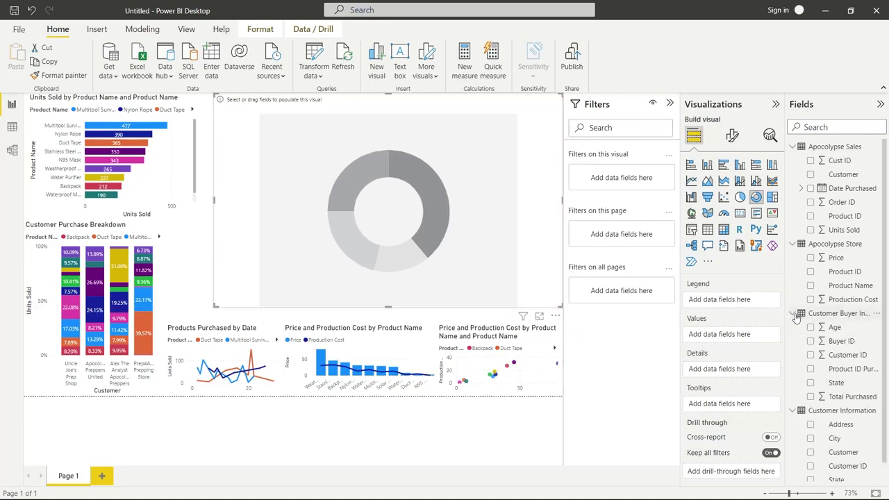
pyautogui.click(811, 382)
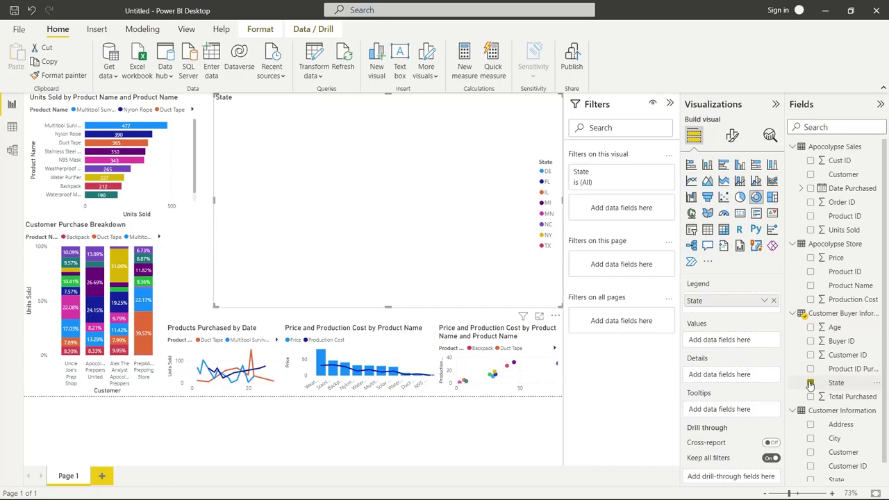
pyautogui.click(810, 396)
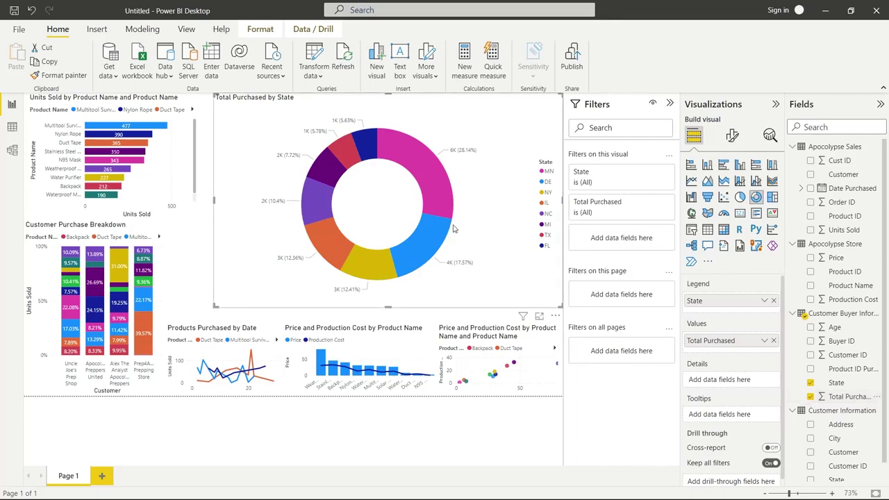
pyautogui.click(732, 136)
# Put the donut's detail labels inside the slices, then shrink it beside Customer Purchase Breakdown.
pyautogui.click(725, 315)
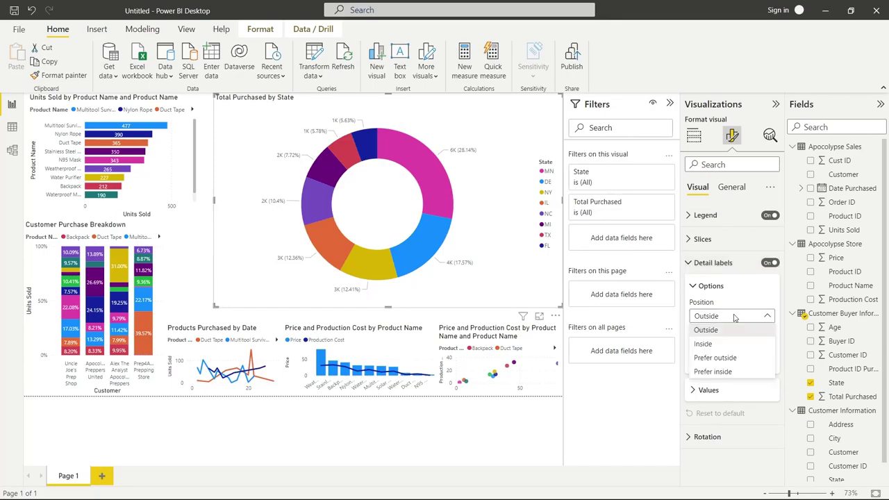
pyautogui.click(722, 344)
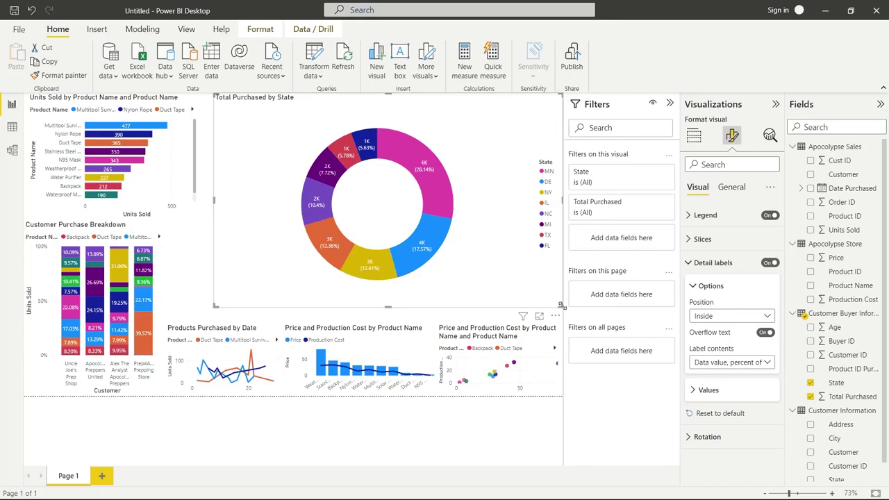
pyautogui.moveTo(562, 305); pyautogui.dragTo(350, 188)
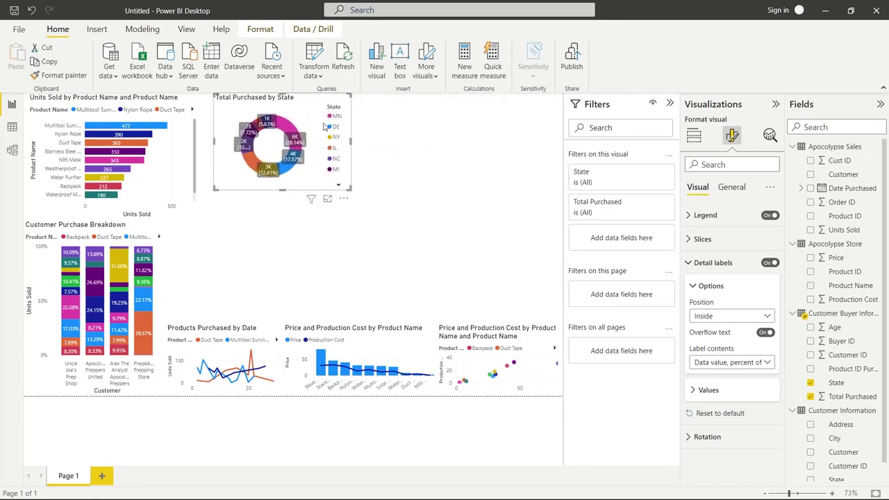
pyautogui.moveTo(317, 109); pyautogui.dragTo(268, 236)
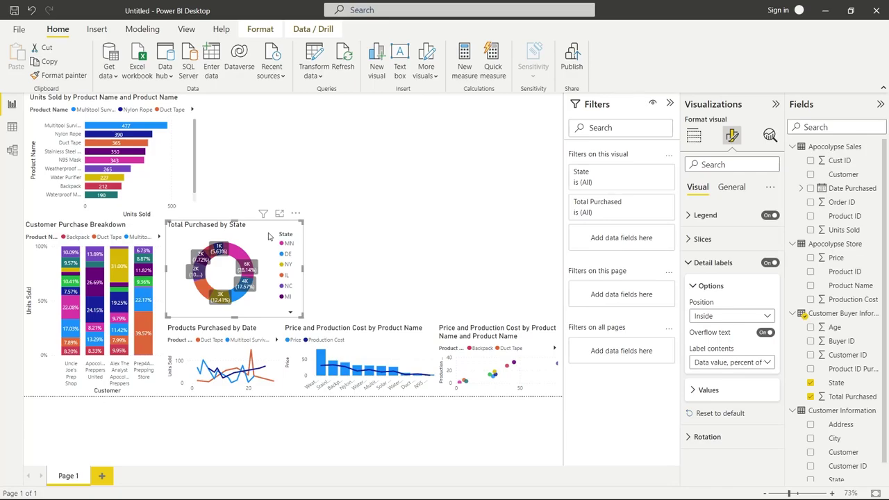
# Add a card showing Total Purchased (22K) and resize it.
pyautogui.click(333, 239)
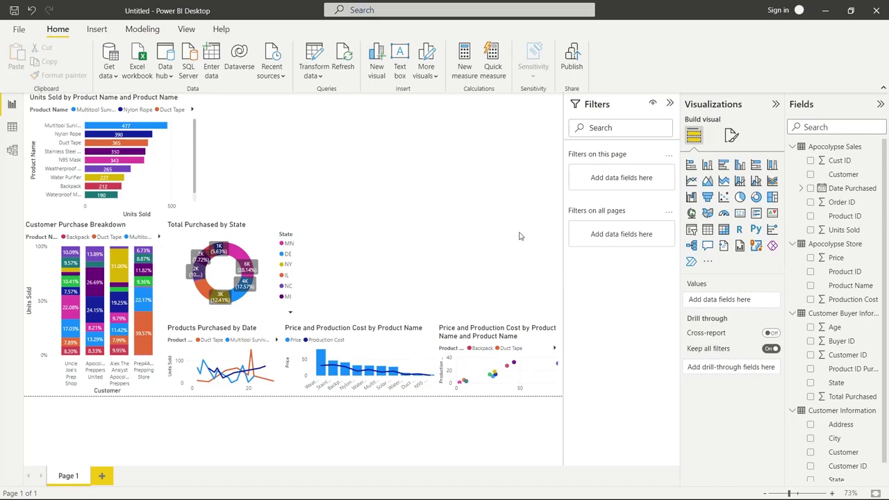
pyautogui.click(738, 215)
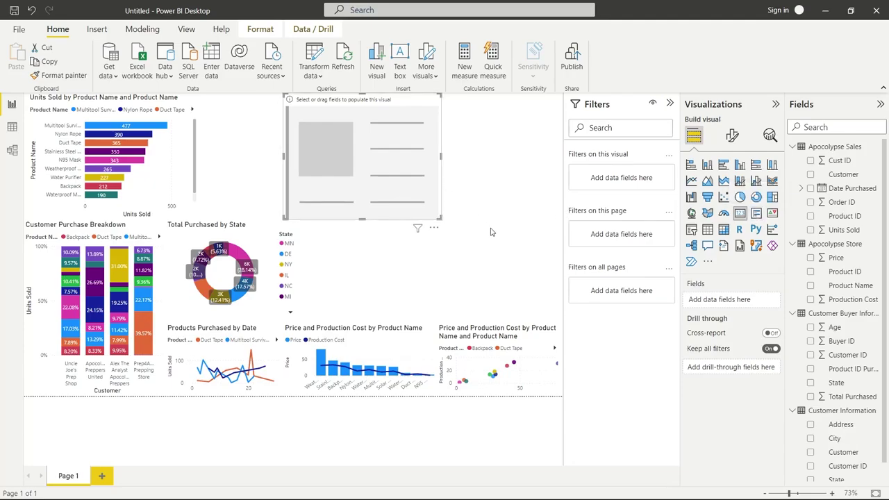
pyautogui.click(809, 397)
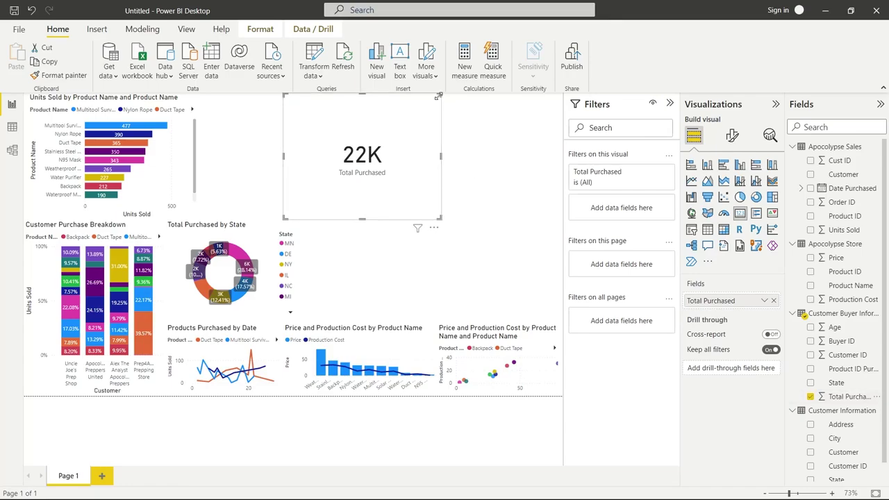
pyautogui.moveTo(439, 95); pyautogui.dragTo(525, 102)
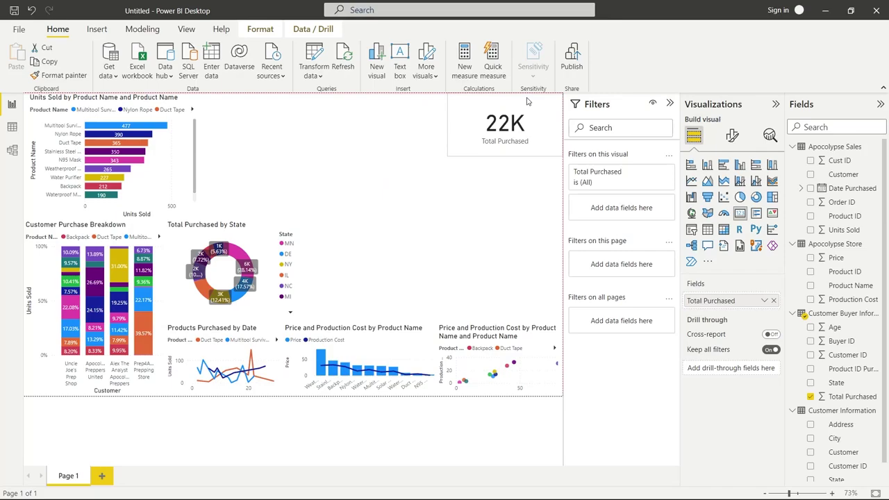
pyautogui.moveTo(448, 156); pyautogui.dragTo(426, 155)
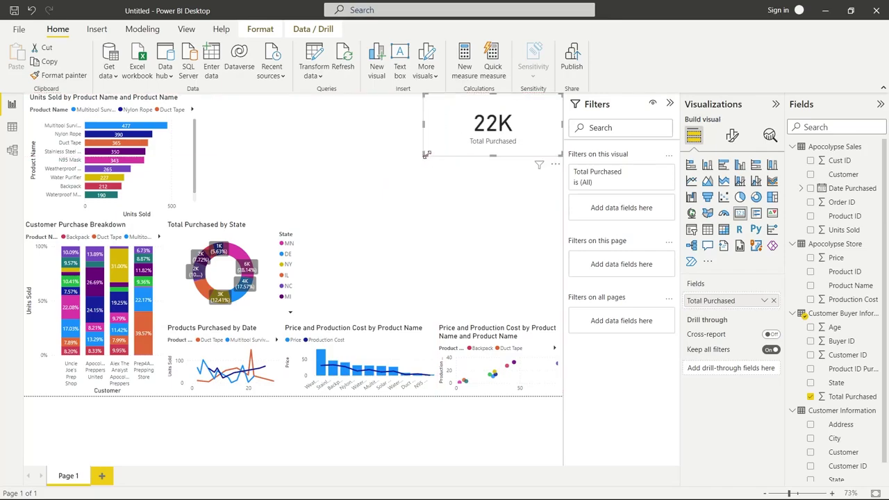
# Duplicate the 22K card twice and arrange the three cards in a row across the top.
pyautogui.click(387, 116)
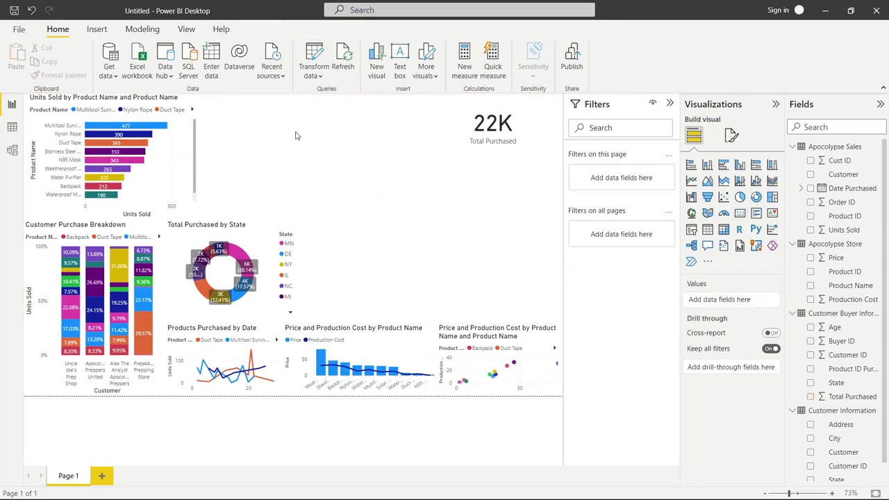
pyautogui.click(511, 143)
pyautogui.hotkey('ctrl', 'c')
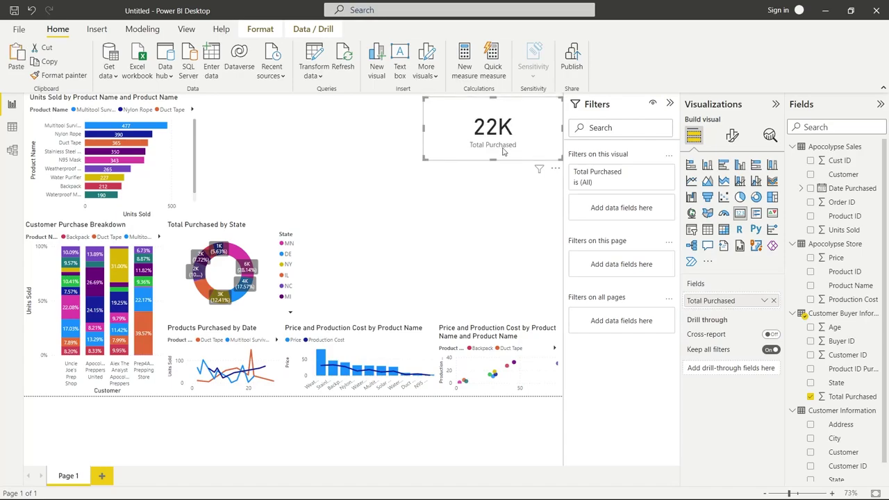
pyautogui.hotkey('ctrl', 'v')
pyautogui.moveTo(513, 120); pyautogui.dragTo(289, 112)
pyautogui.hotkey('ctrl', 'v')
pyautogui.moveTo(486, 114); pyautogui.dragTo(381, 104)
pyautogui.click(409, 212)
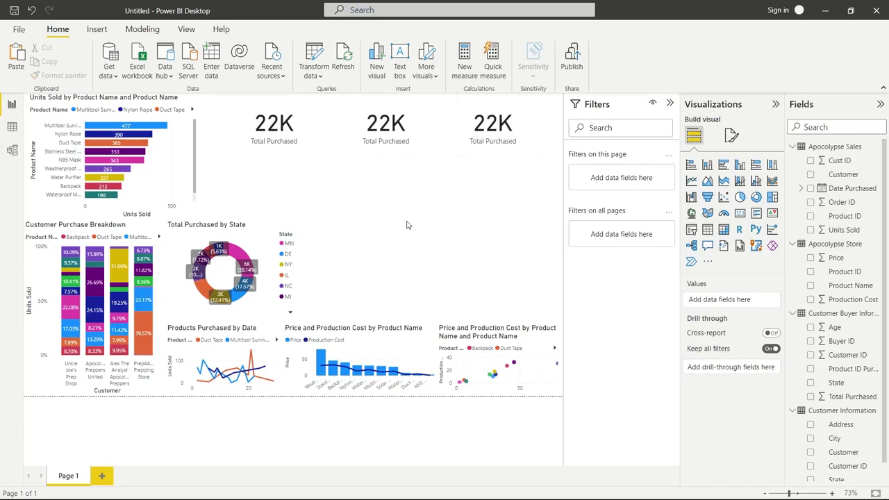
# Summarize the middle card's Total Purchased by Minimum (9) and the left card's by Count (50).
pyautogui.click(422, 140)
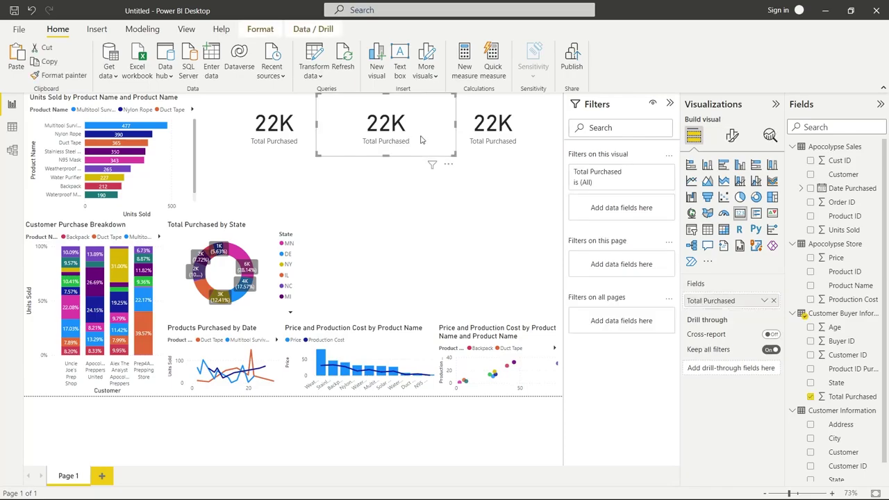
pyautogui.click(763, 300)
pyautogui.click(799, 360)
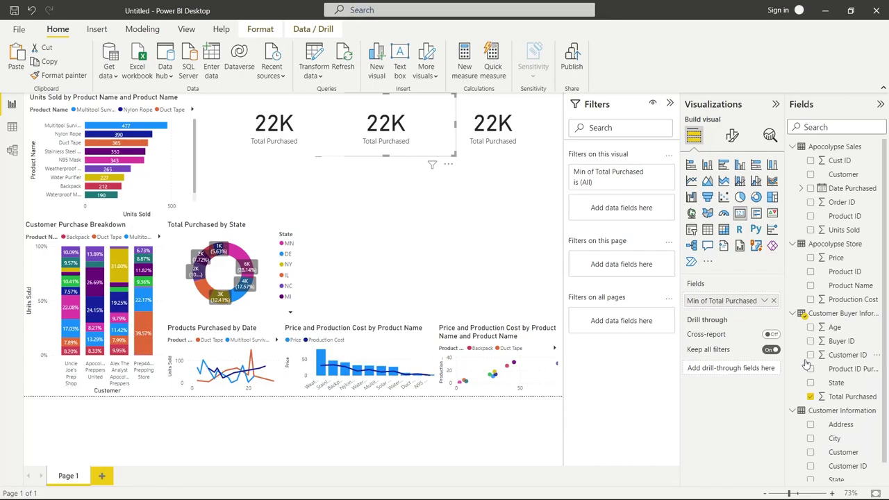
pyautogui.click(292, 128)
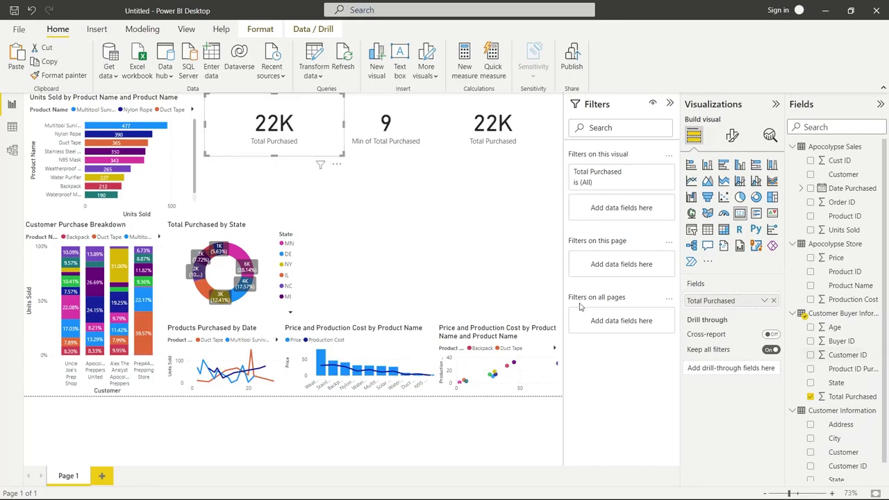
pyautogui.click(764, 300)
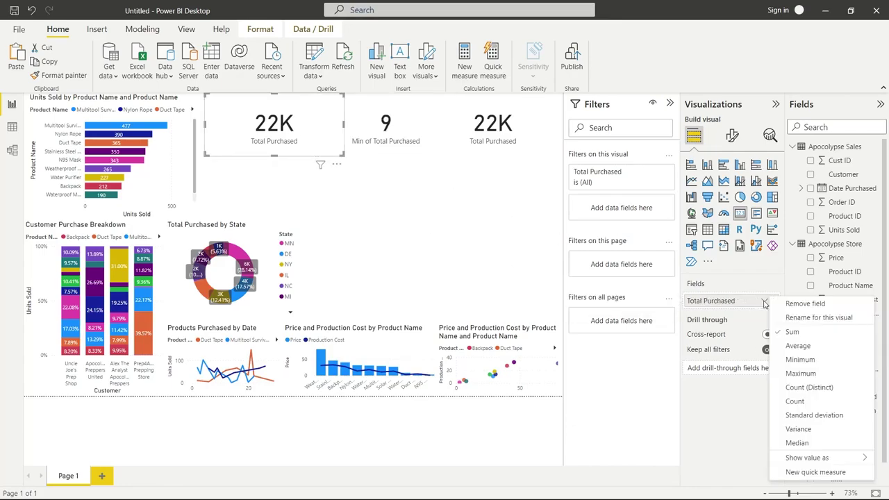
pyautogui.click(805, 401)
pyautogui.click(456, 240)
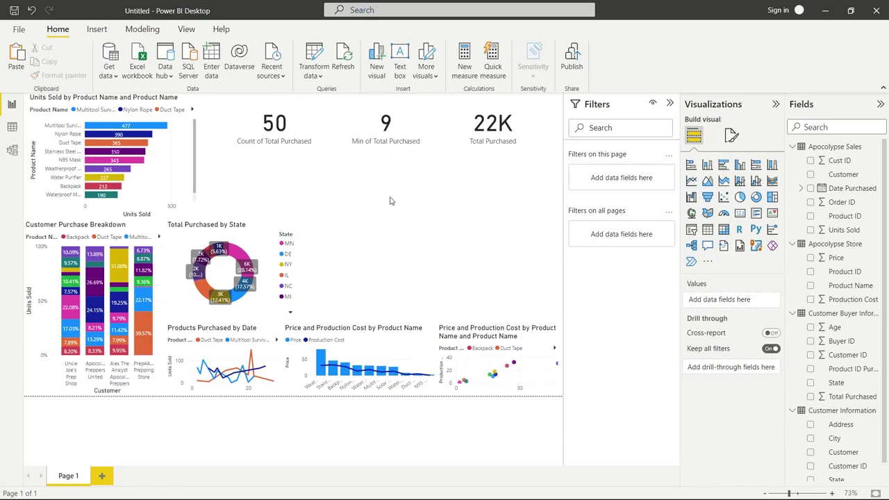
# Add a Customer and Units Sold table (total 3001), sized and placed under the cards on the right.
pyautogui.click(707, 230)
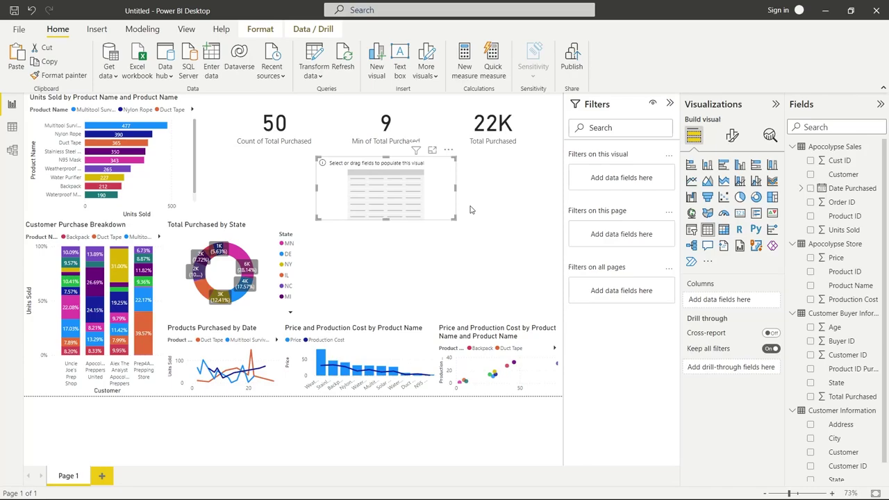
pyautogui.moveTo(465, 274); pyautogui.dragTo(570, 309)
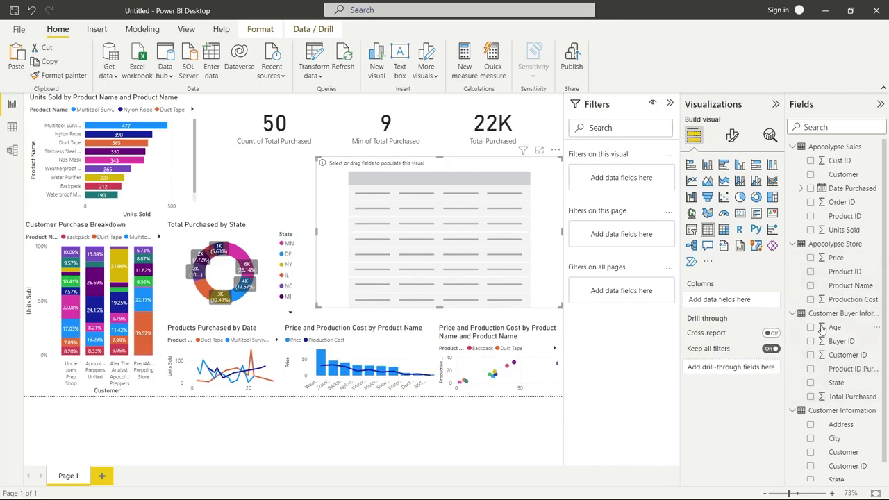
pyautogui.click(810, 452)
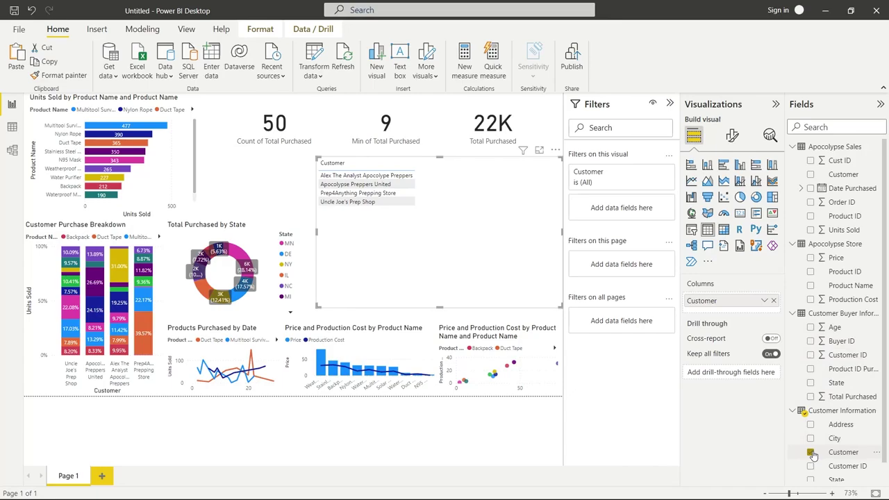
pyautogui.click(810, 230)
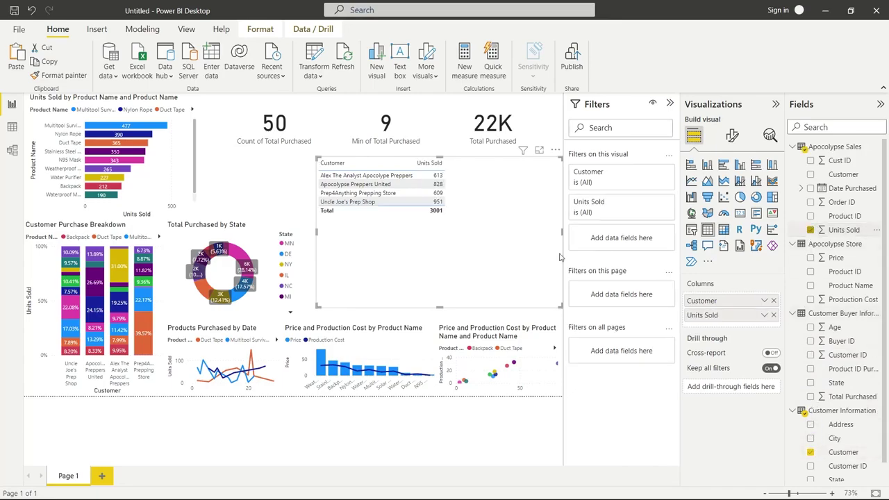
pyautogui.moveTo(562, 306); pyautogui.dragTo(457, 231)
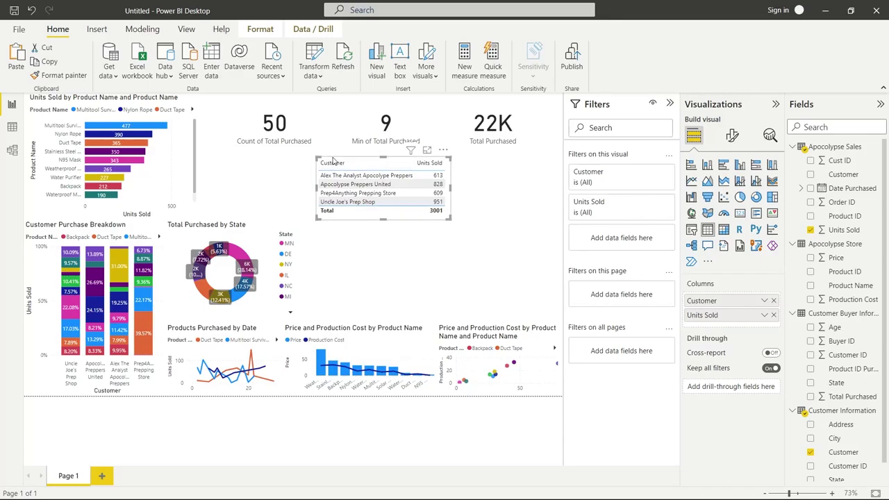
pyautogui.moveTo(332, 161); pyautogui.dragTo(445, 162)
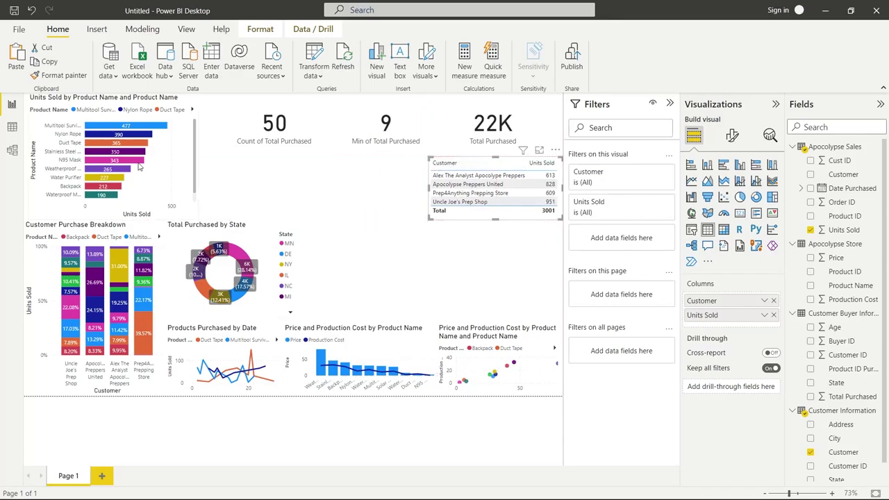
# Enlarge the State donut and move it to the right, keeping the scatter title uncovered.
pyautogui.click(243, 245)
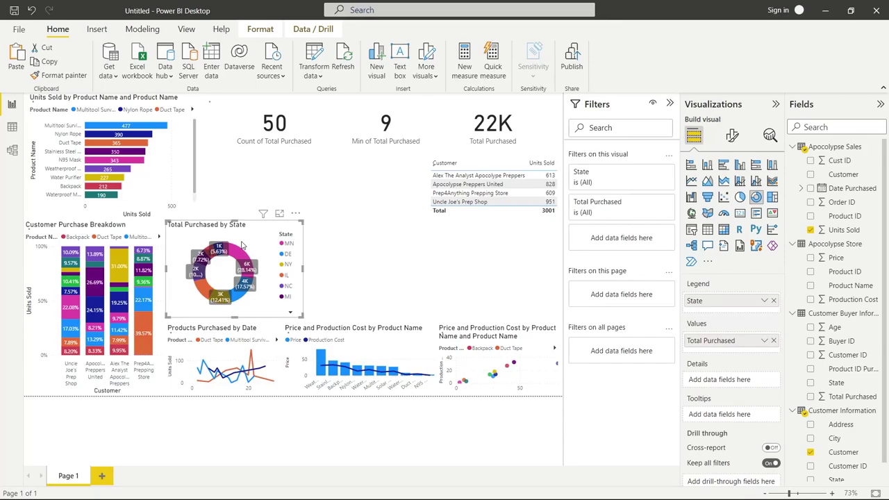
pyautogui.moveTo(300, 221); pyautogui.dragTo(327, 208)
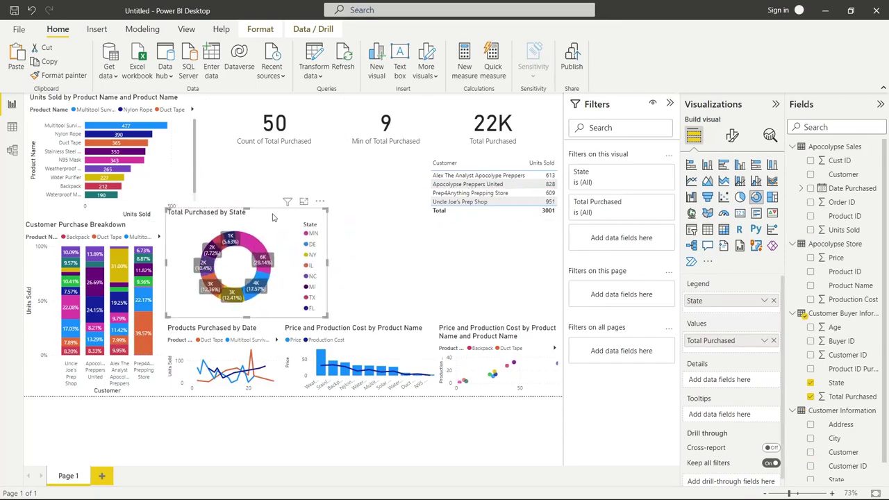
pyautogui.moveTo(272, 218); pyautogui.dragTo(507, 229)
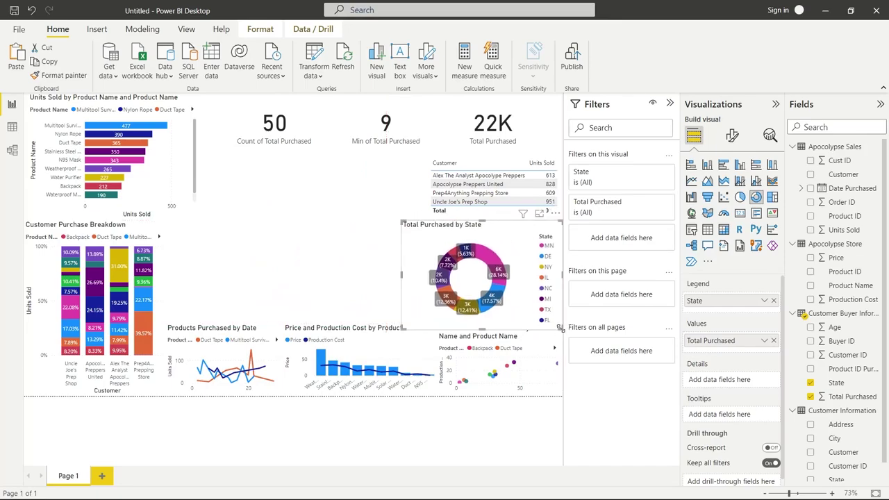
pyautogui.moveTo(560, 327); pyautogui.dragTo(561, 317)
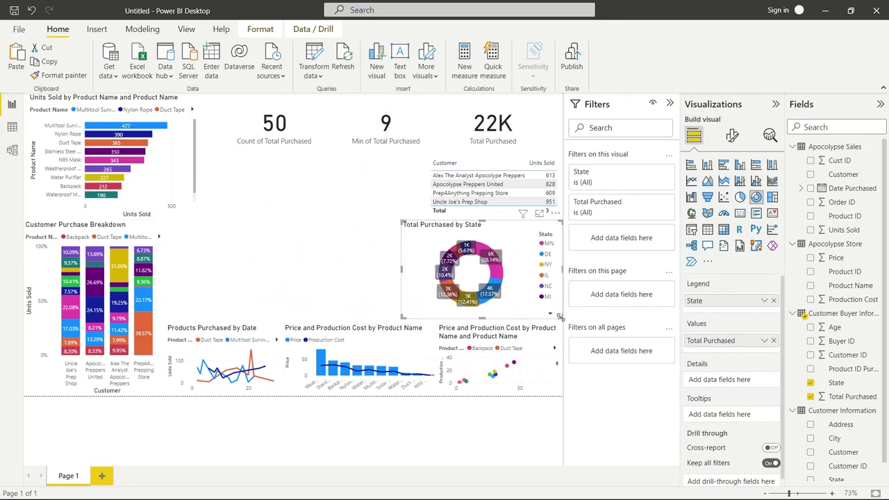
# Move the Products Purchased by Date line chart up and enlarge it, and widen the combo chart leftward.
pyautogui.click(265, 343)
pyautogui.moveTo(265, 343); pyautogui.dragTo(265, 227)
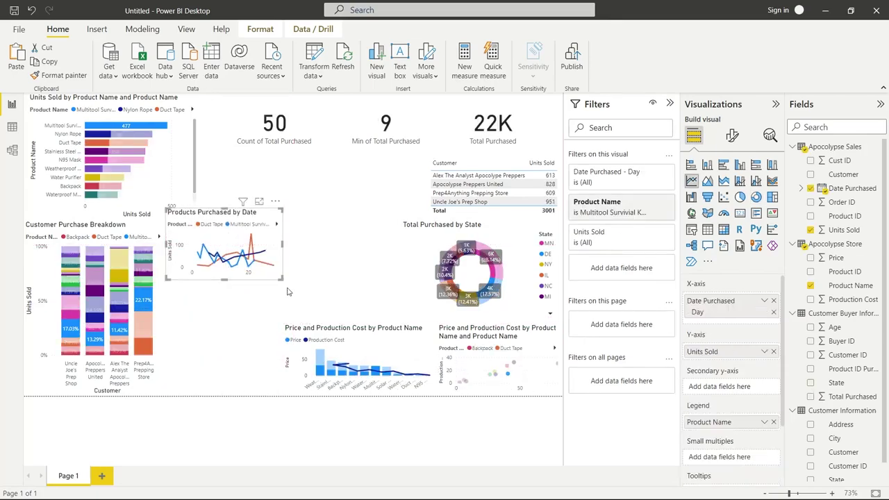
pyautogui.moveTo(282, 280); pyautogui.dragTo(421, 318)
pyautogui.click(416, 340)
pyautogui.moveTo(282, 361); pyautogui.dragTo(154, 368)
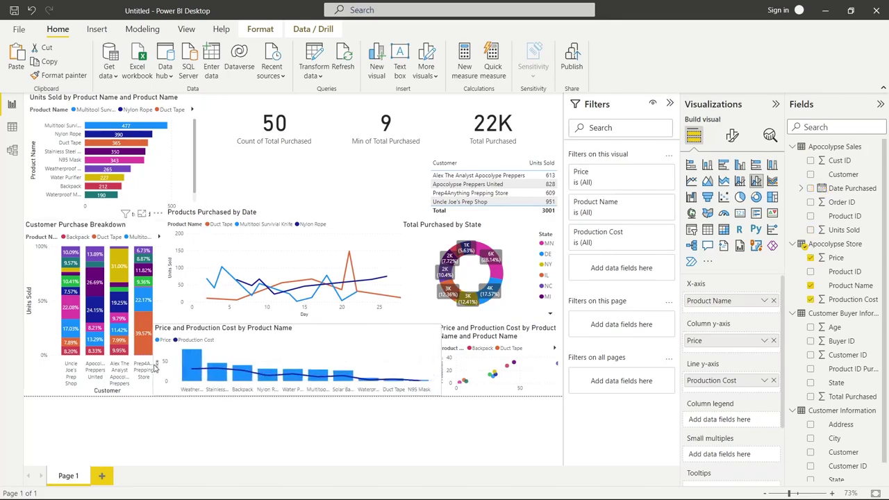
pyautogui.click(263, 428)
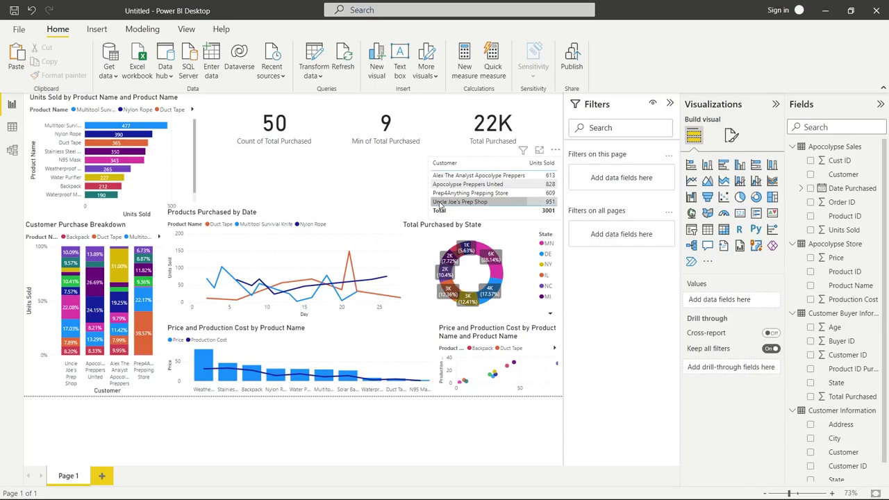